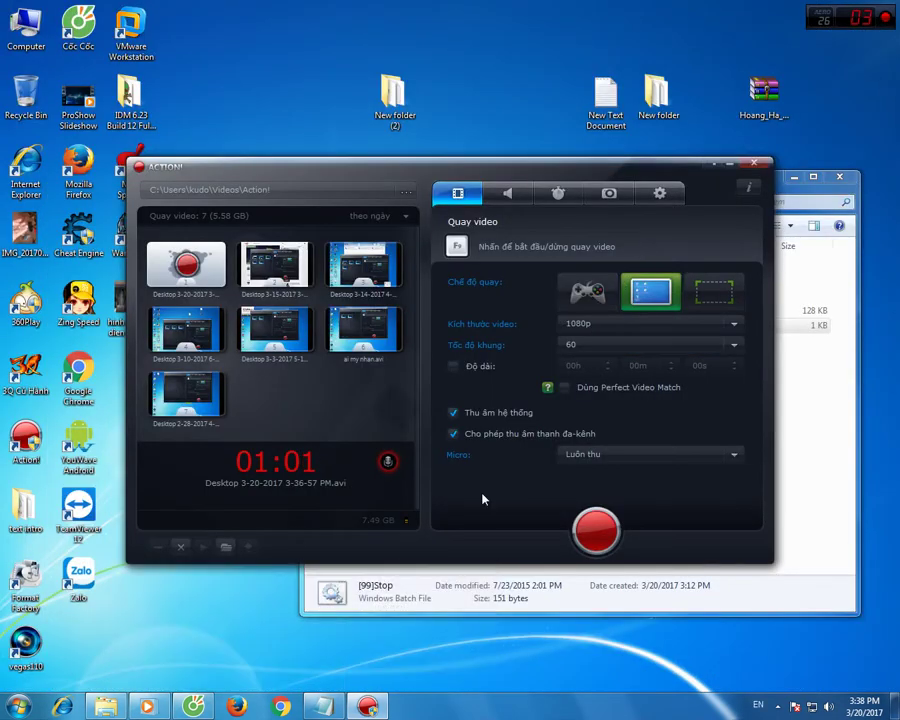
Switch to the Cốc Cốc browser and review the Giang Hồ Vấn Kiếm post's installation instructions and download links.
left_click(714, 164)
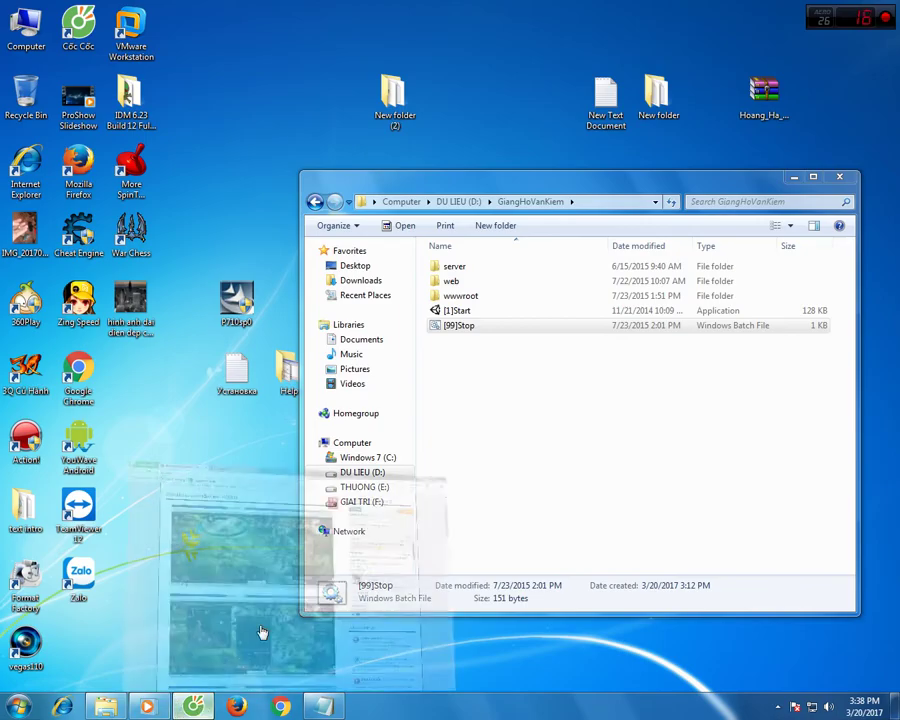
left_click(193, 707)
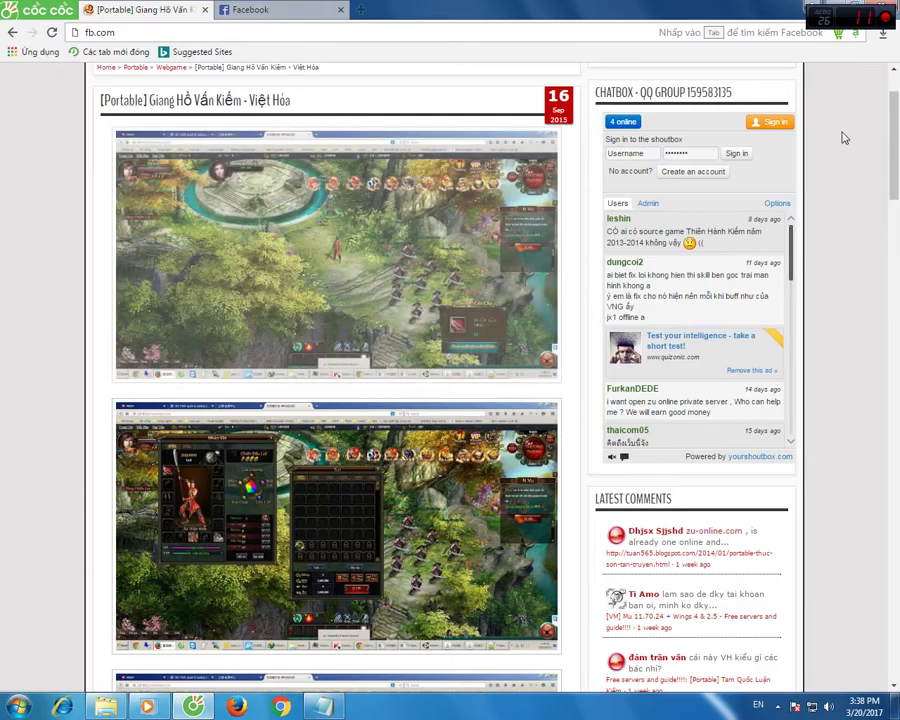
scroll(897, 135, "down", 1)
left_click_drag(897, 135, 897, 280)
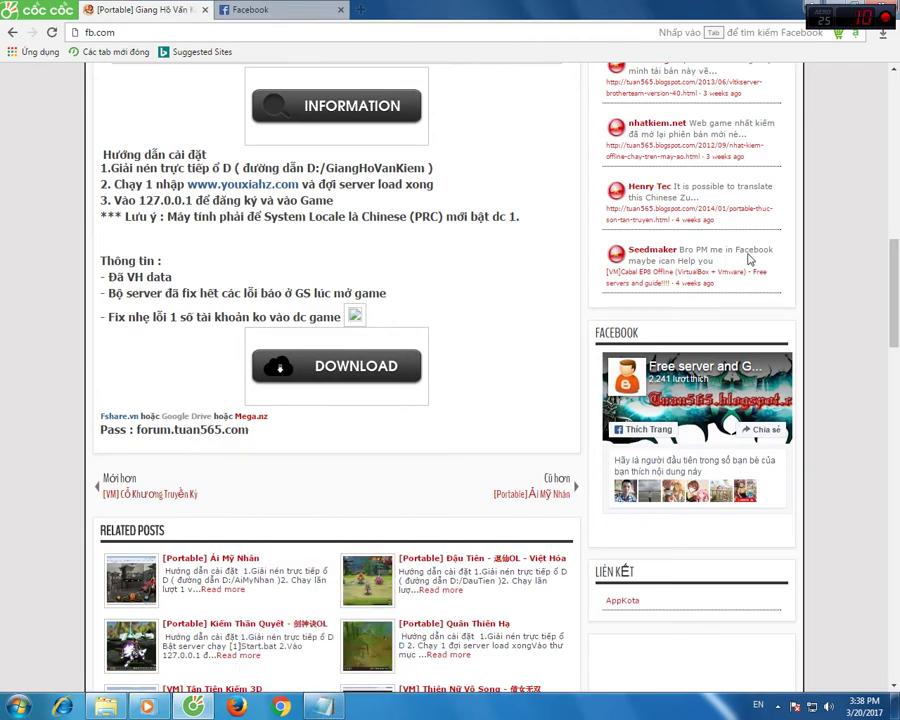
scroll(897, 228, "up", 5)
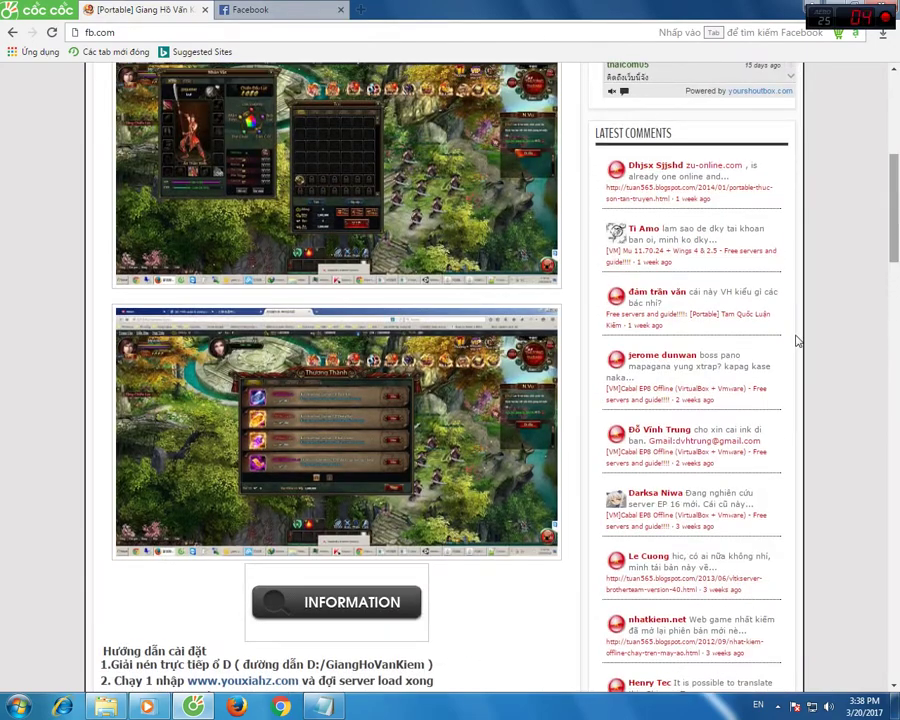
scroll(893, 200, "up", 4)
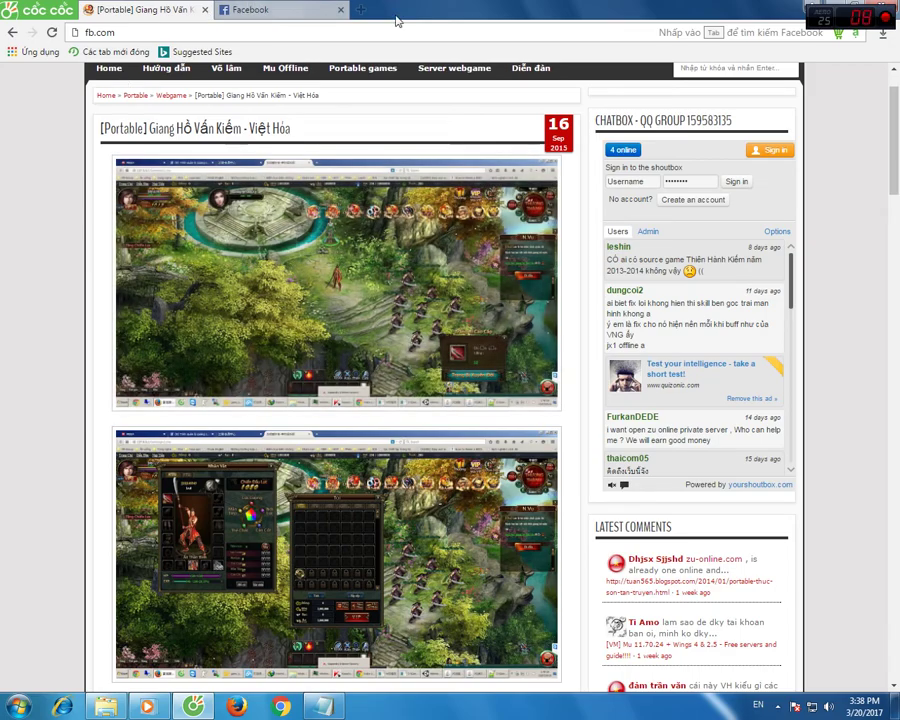
left_click(890, 7)
Open the Downloads folder in the file browser and select the GHVK archive.
left_click_drag(453, 173, 367, 145)
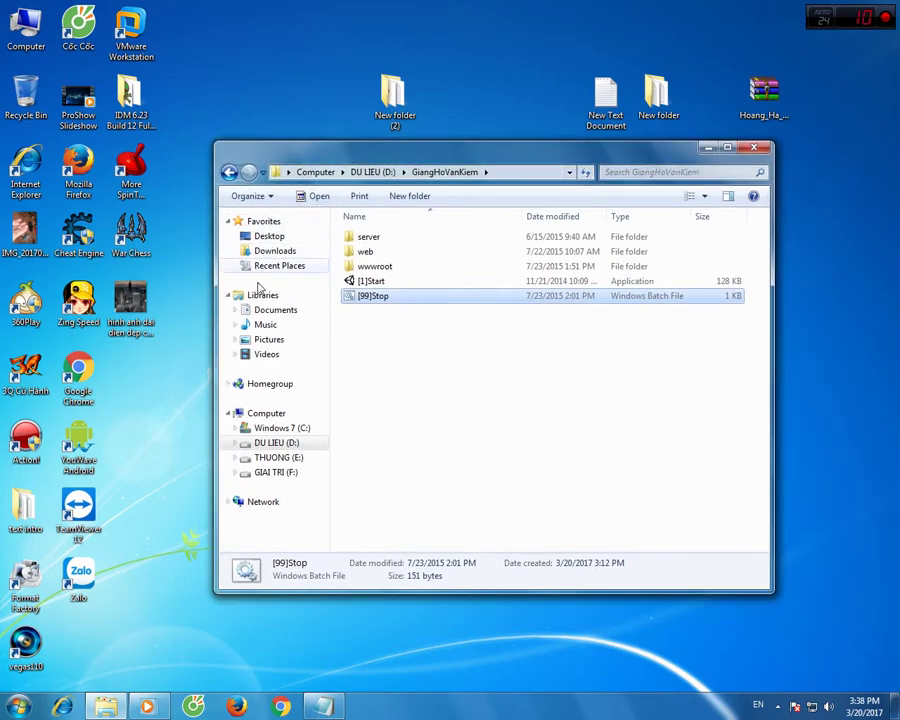
left_click(270, 428)
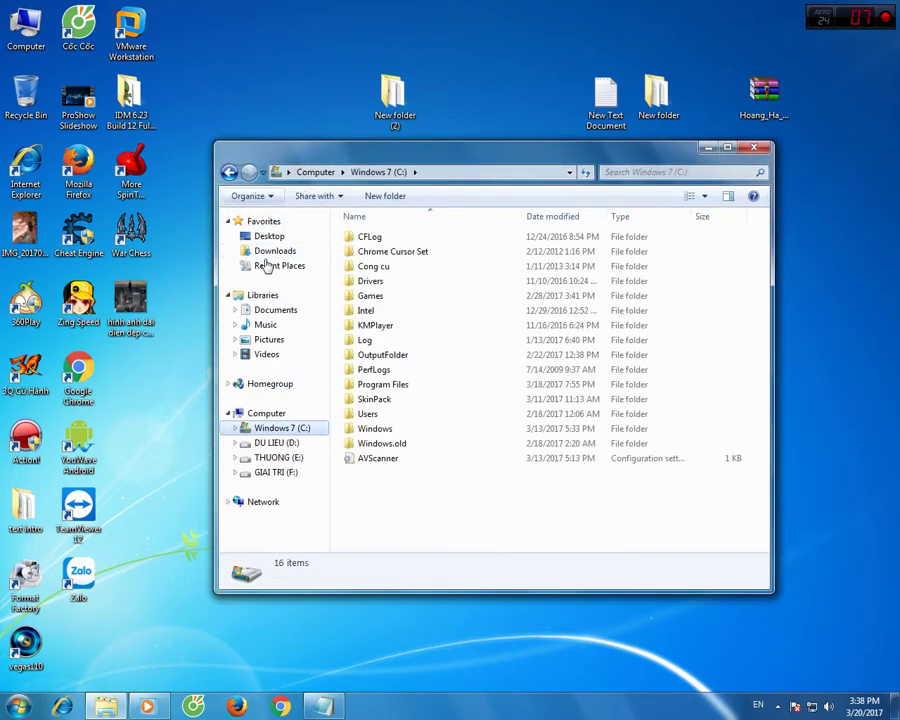
left_click(270, 238)
left_click(268, 252)
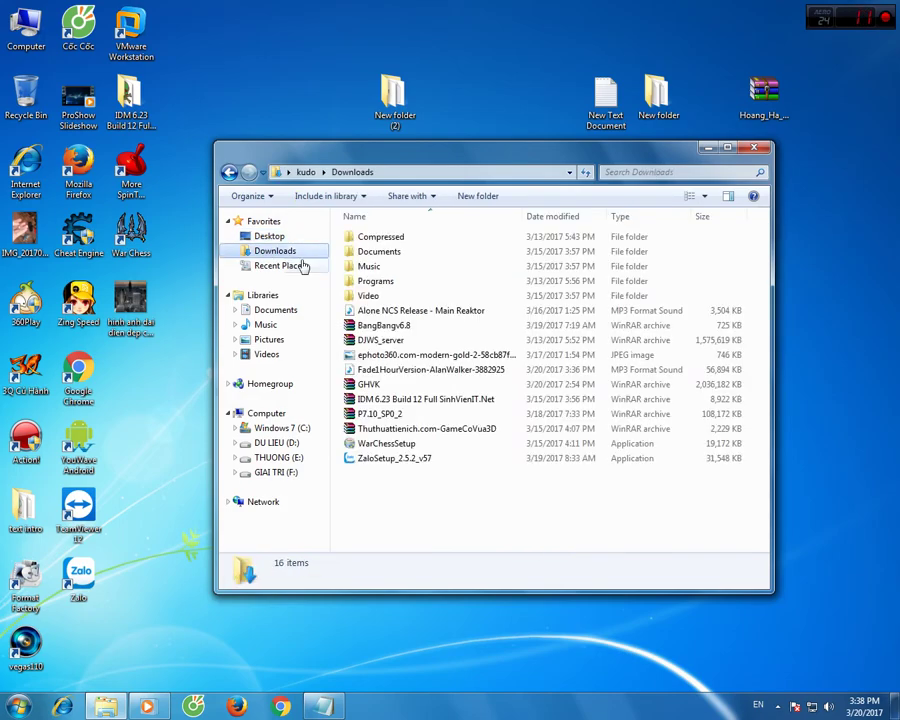
left_click(420, 428)
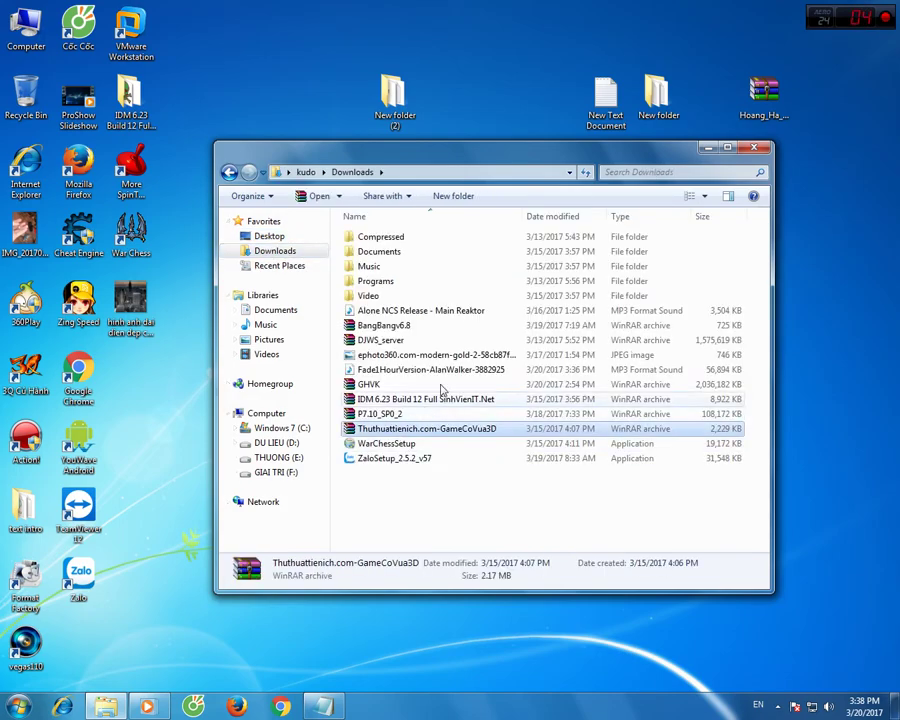
left_click(370, 386)
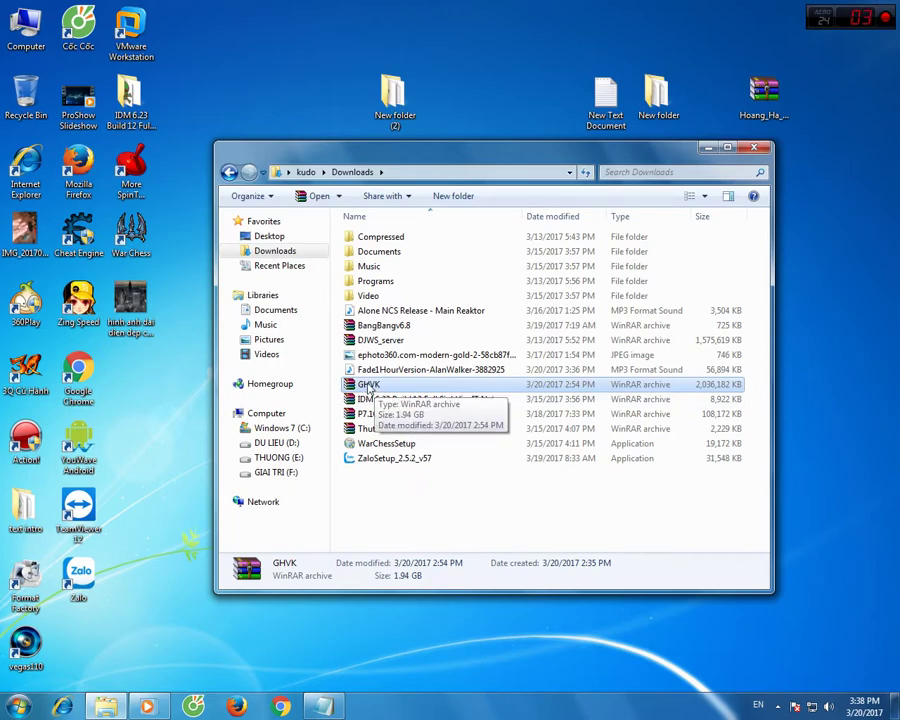
left_click_drag(368, 388, 386, 413)
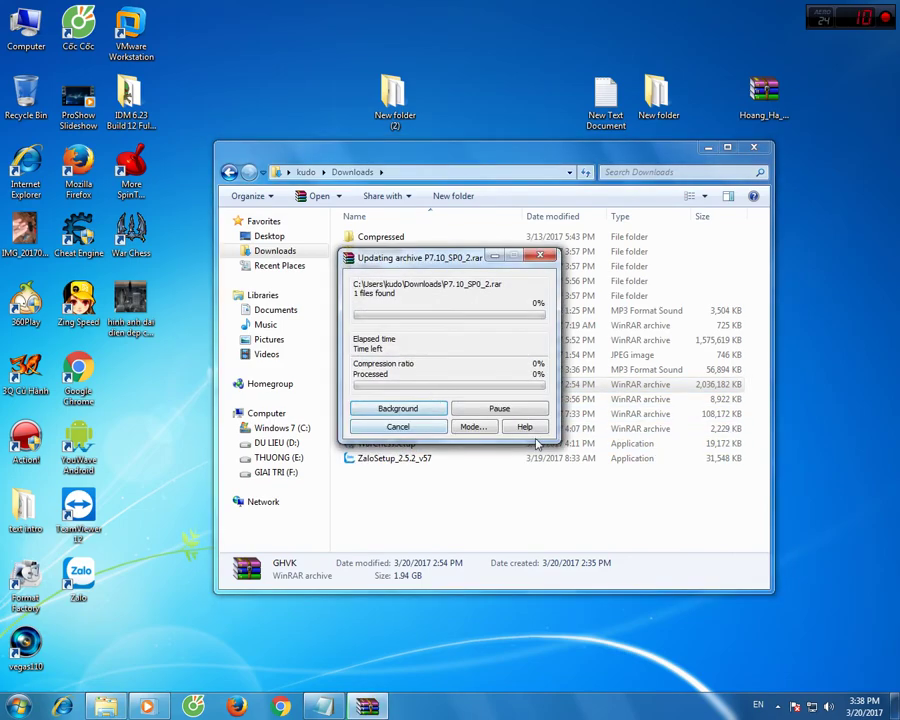
left_click(398, 427)
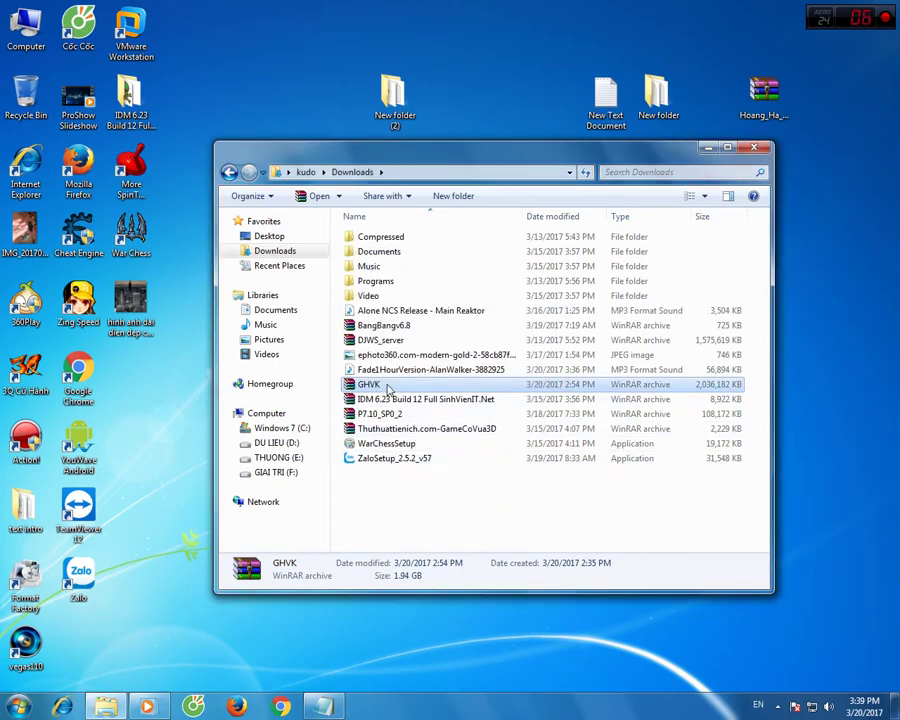
Try extracting the GHVK archive to a chosen destination of D:\ and cancel before it runs.
right_click(361, 389)
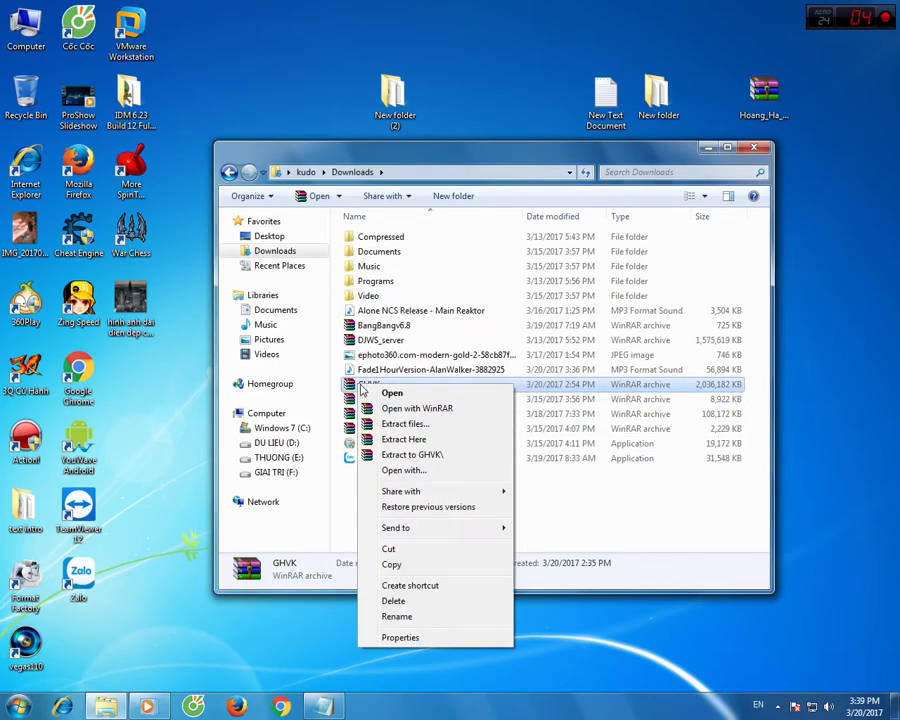
left_click(400, 424)
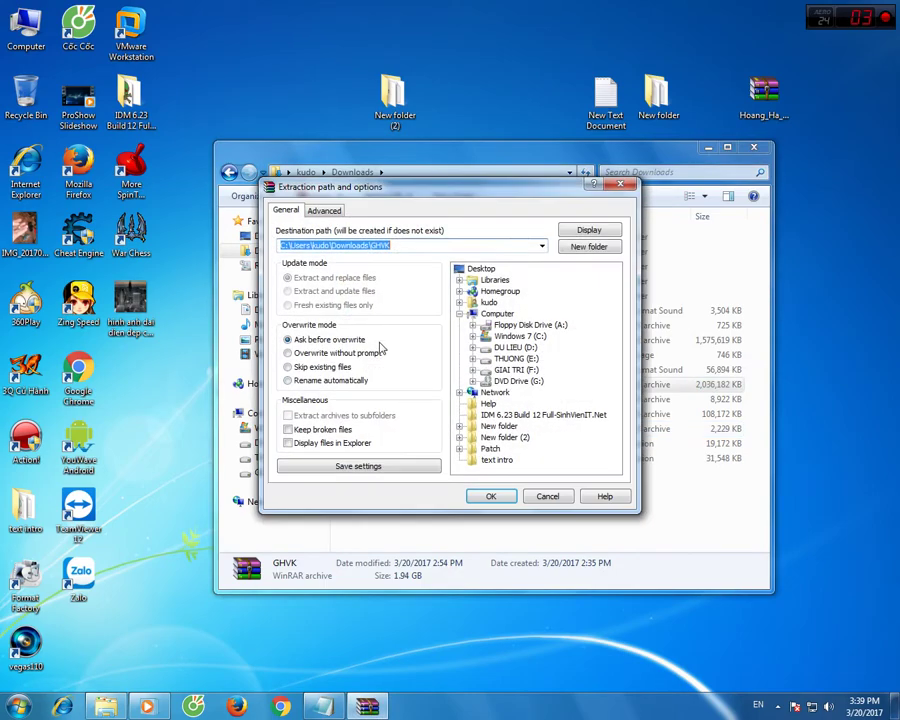
left_click(512, 359)
left_click(513, 348)
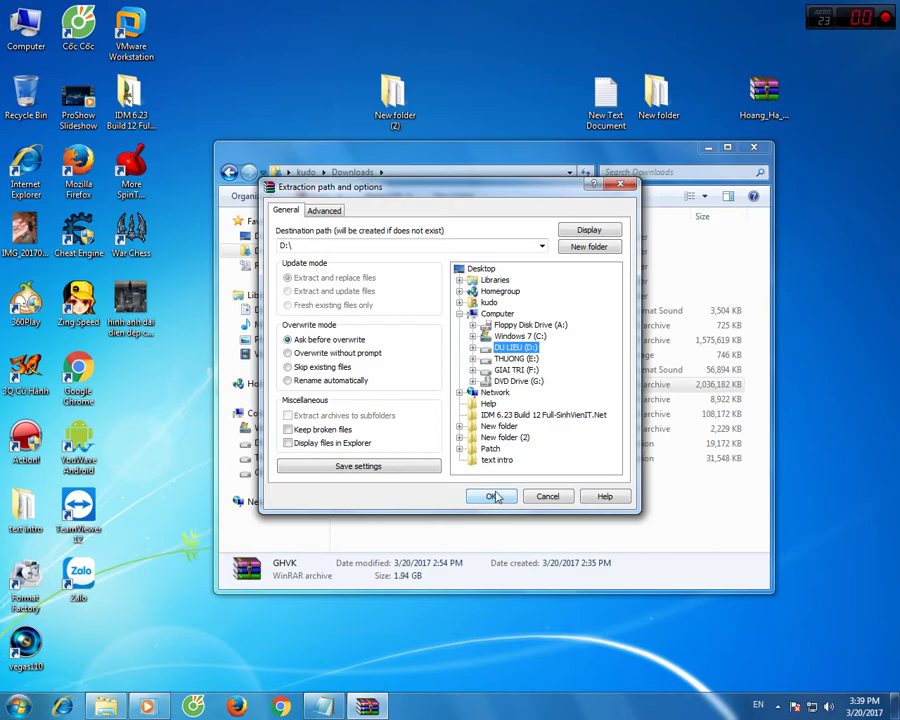
left_click(548, 497)
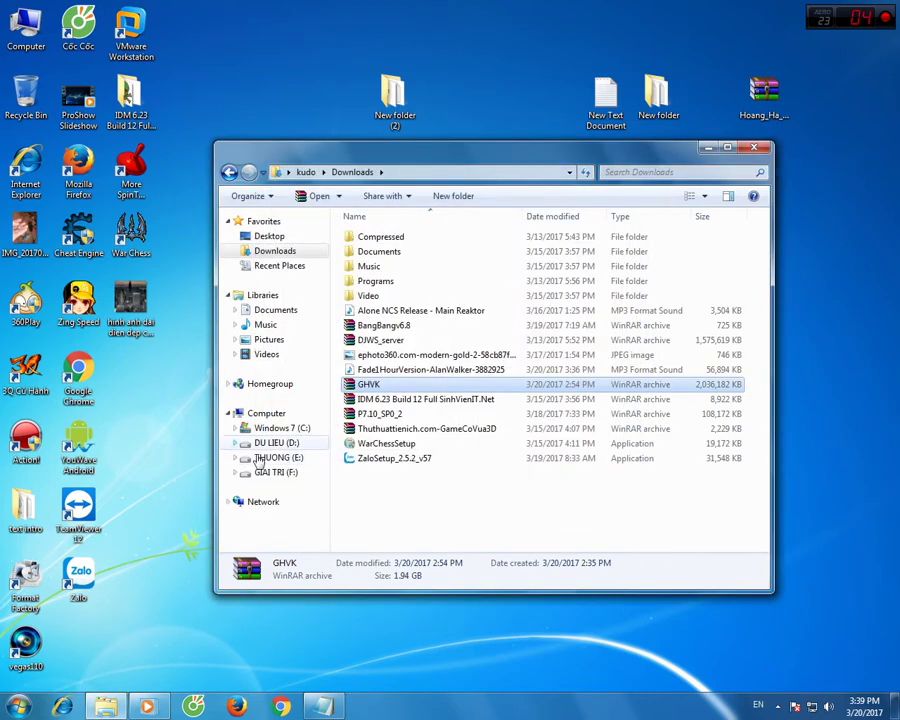
Open the GiangHoVanKiem folder on the DU LIEU (D:) drive.
left_click(262, 457)
left_click(276, 443)
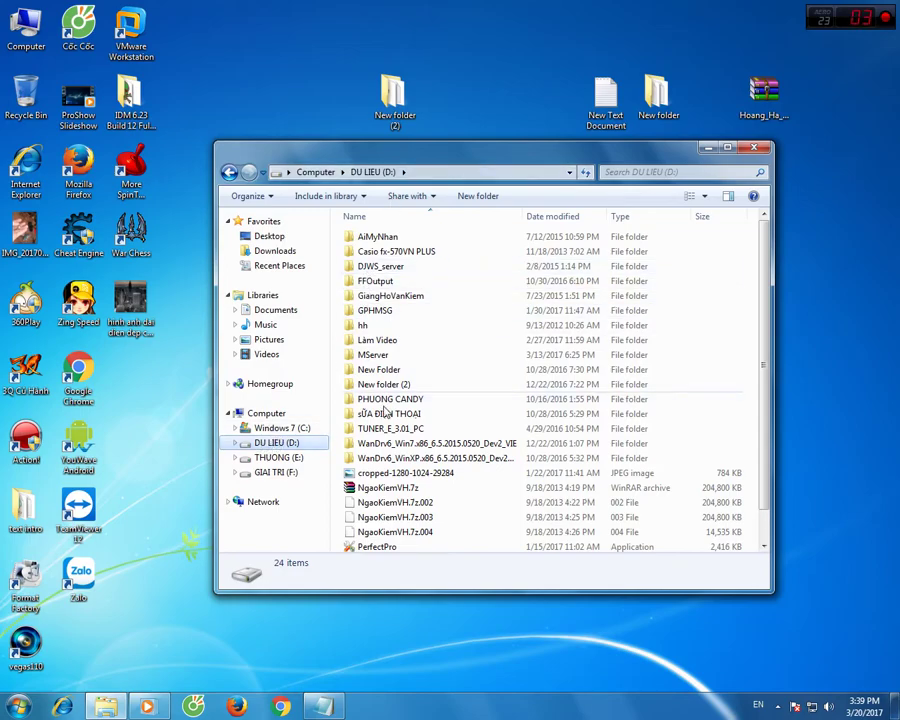
left_click(396, 299)
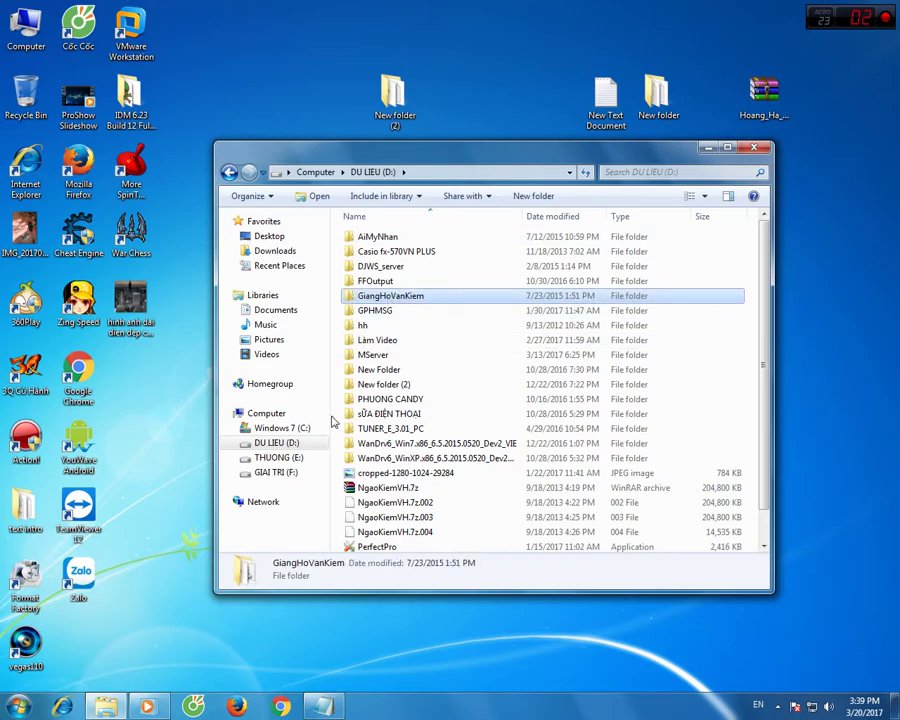
left_click(441, 305)
left_click(466, 355)
left_click(383, 300)
left_click(380, 385)
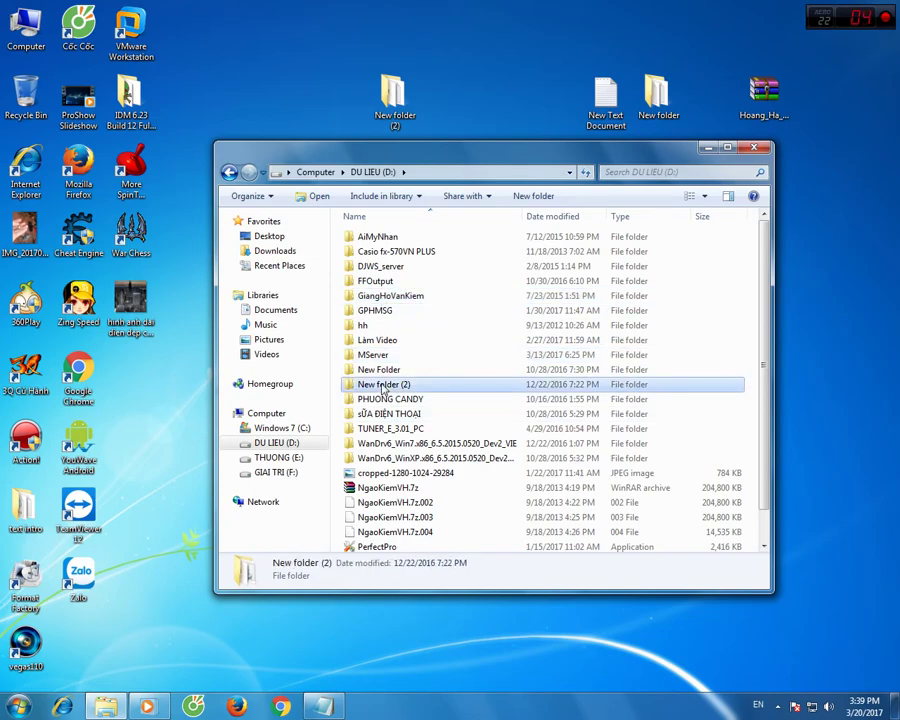
left_click(387, 300)
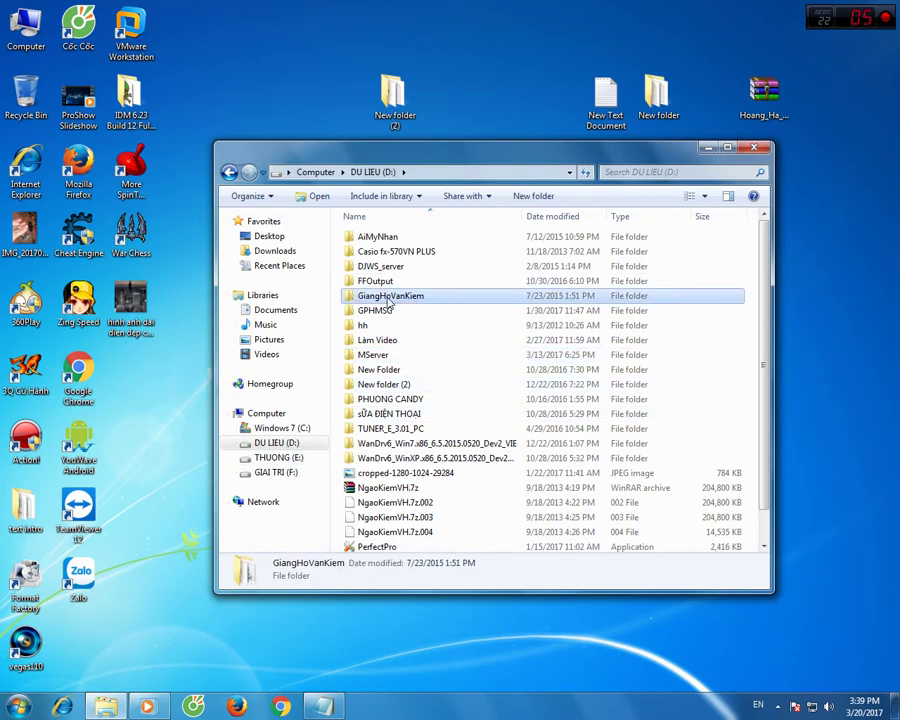
double_click(383, 298)
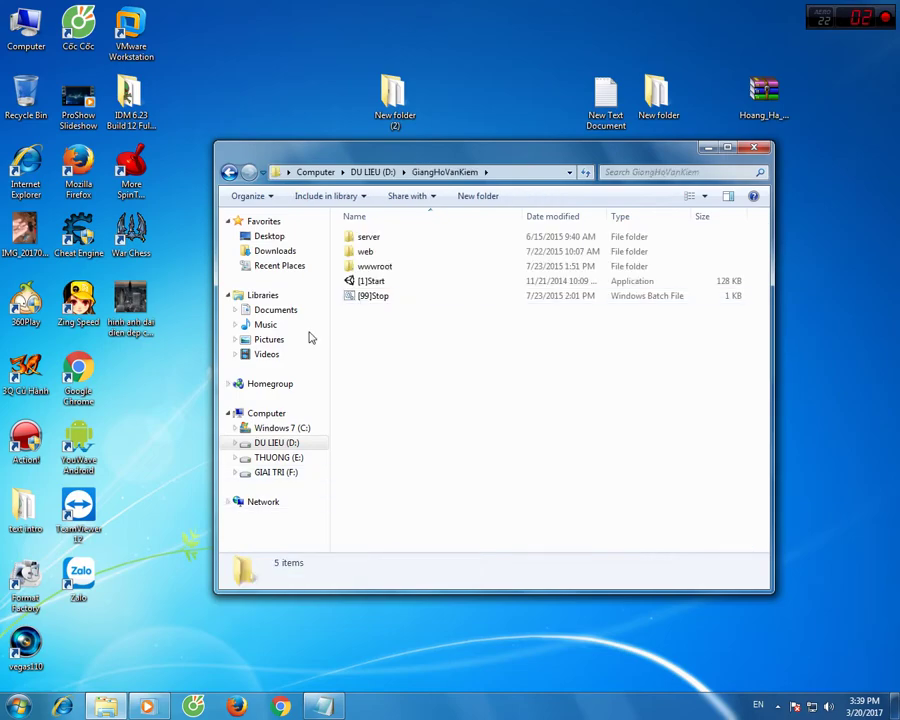
Run the [1]Start application in the GiangHoVanKiem folder.
left_click(356, 287)
left_click(388, 361)
left_click(368, 292)
double_click(371, 284)
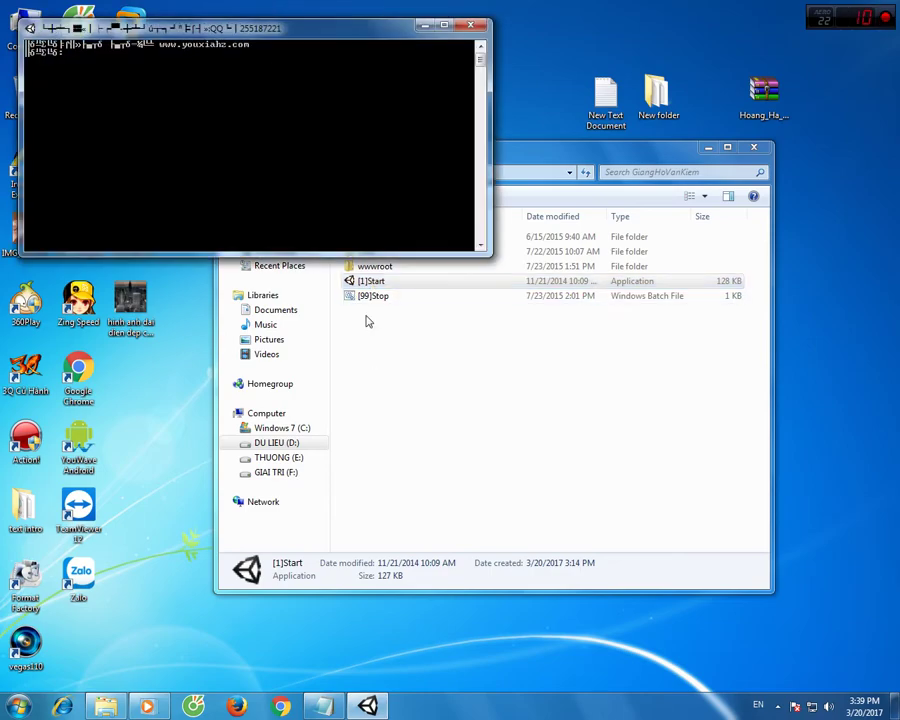
Bring up the New Text Document (2) notes and place the Notepad window below the server console.
left_click(323, 706)
left_click_drag(458, 37, 401, 229)
left_click(165, 104)
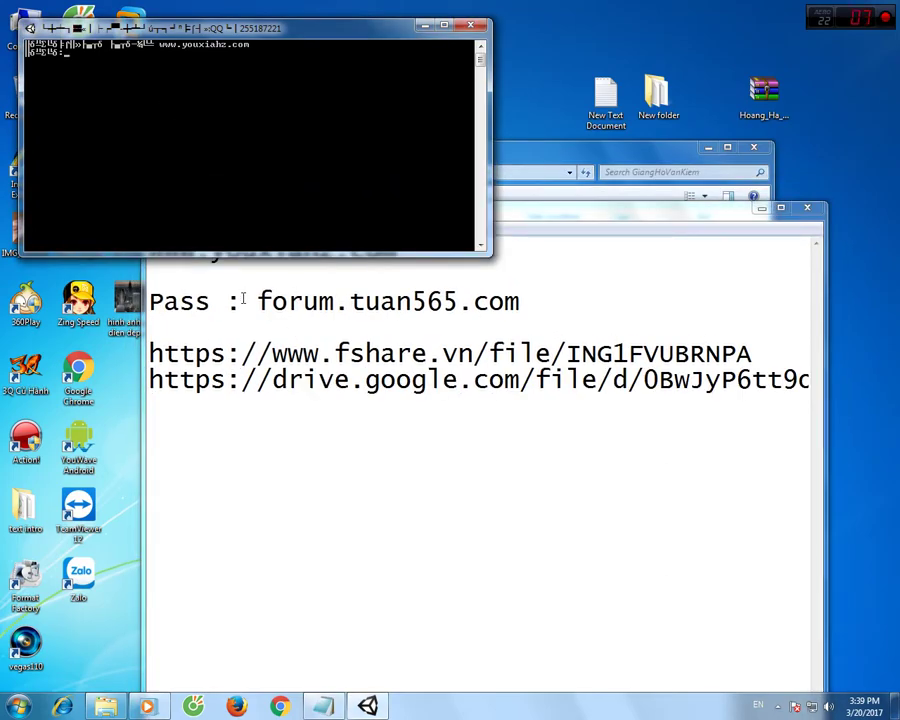
left_click_drag(600, 233, 610, 322)
left_click(253, 150)
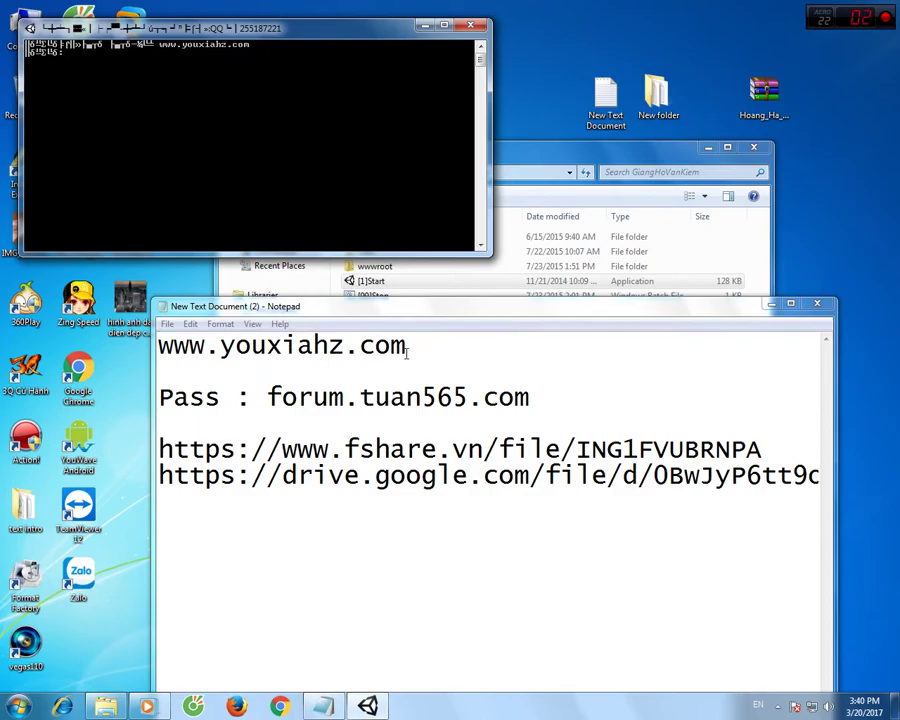
mouse_move(158, 345)
left_mouse_down()
mouse_move(414, 348)
mouse_move(162, 348)
left_mouse_up()
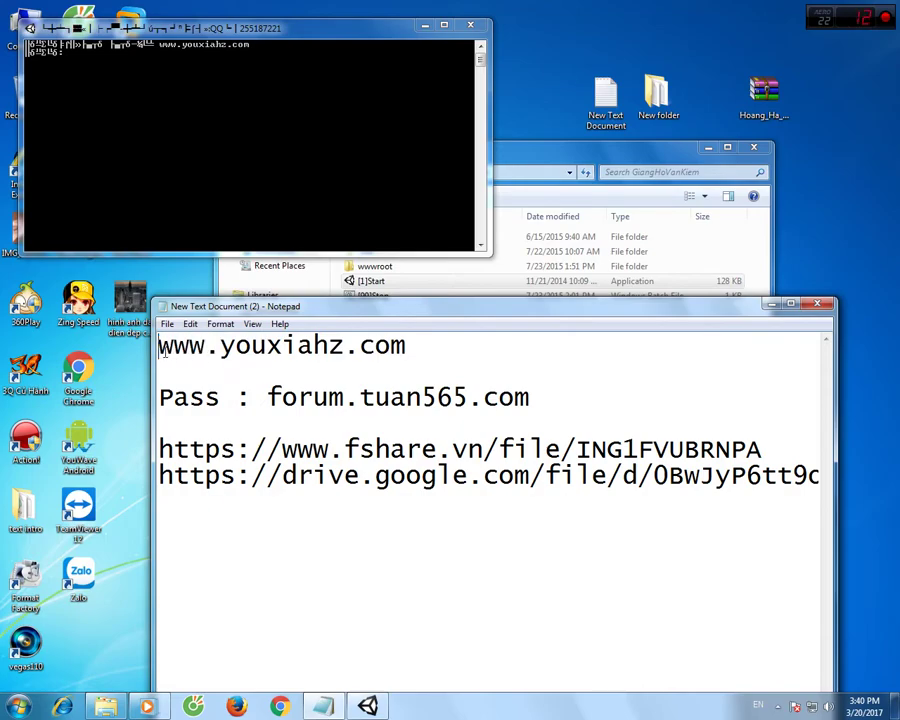
left_click(126, 28)
left_click_drag(146, 32, 254, 71)
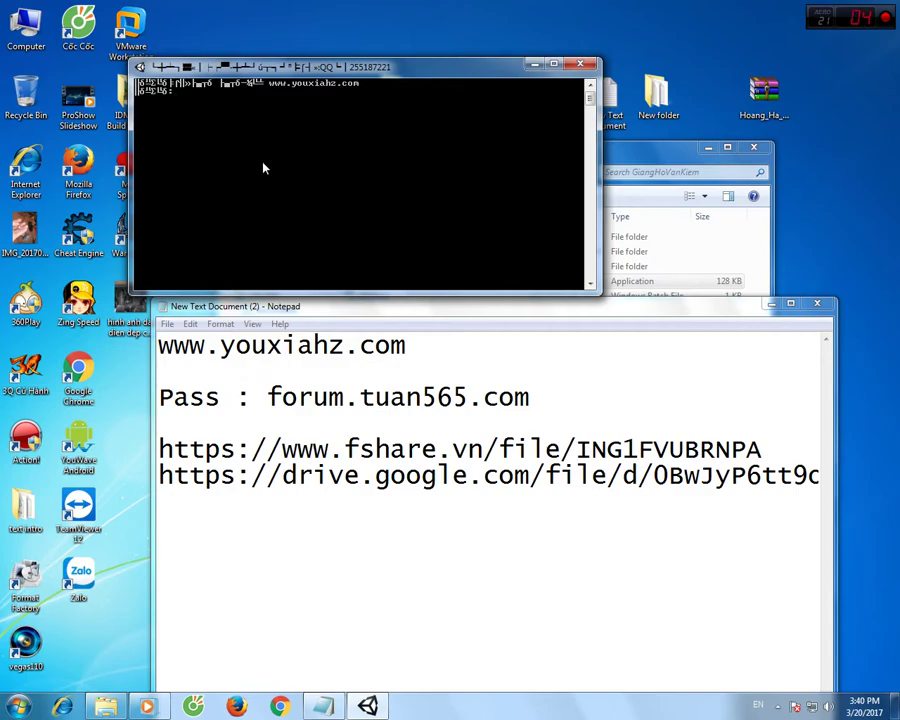
type("www.youxiahz.co")
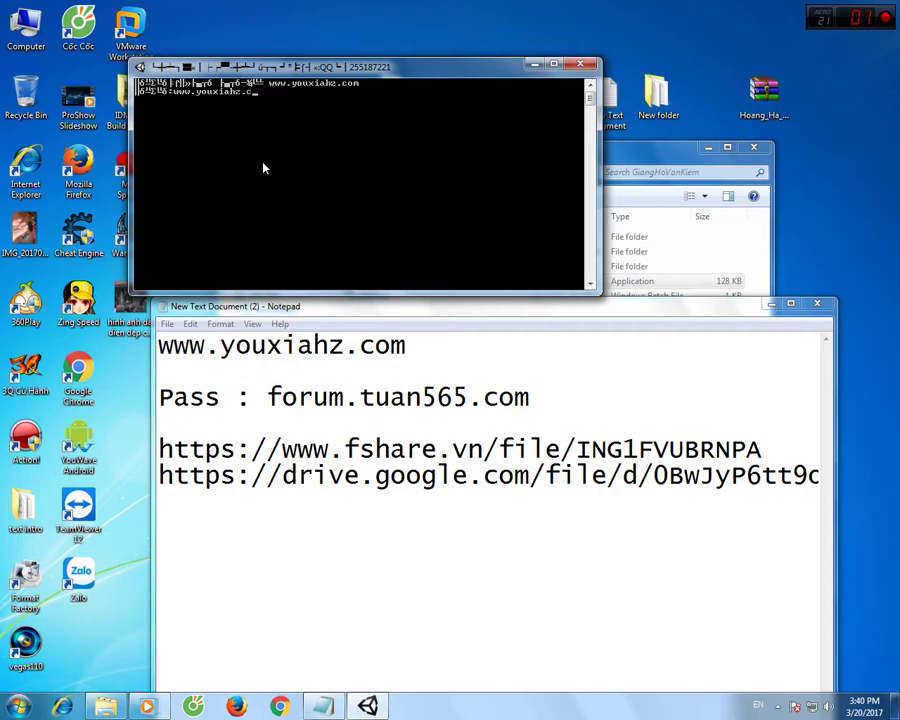
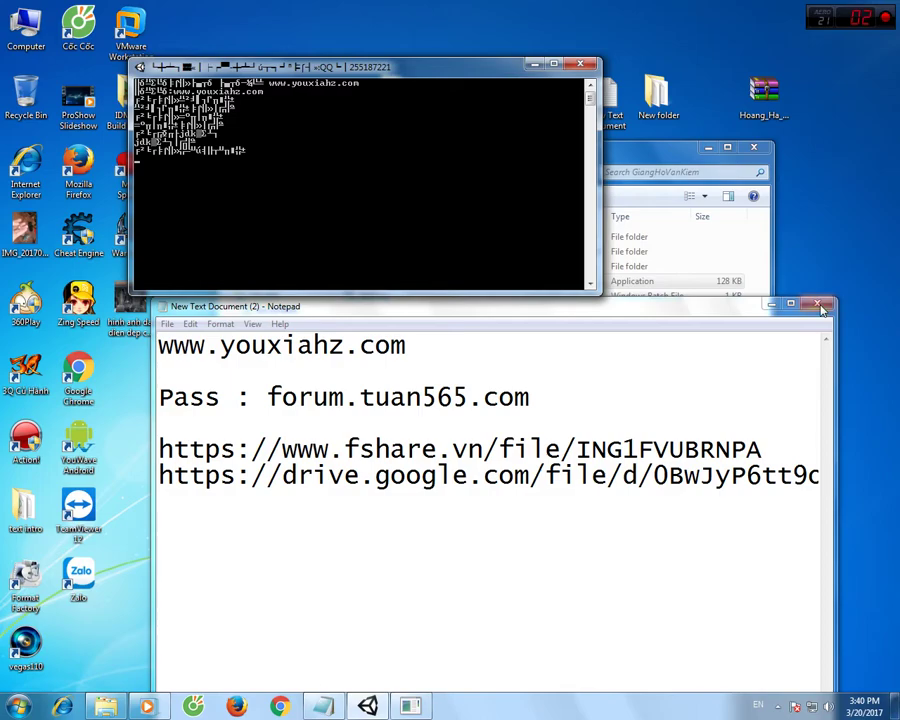
left_click(771, 304)
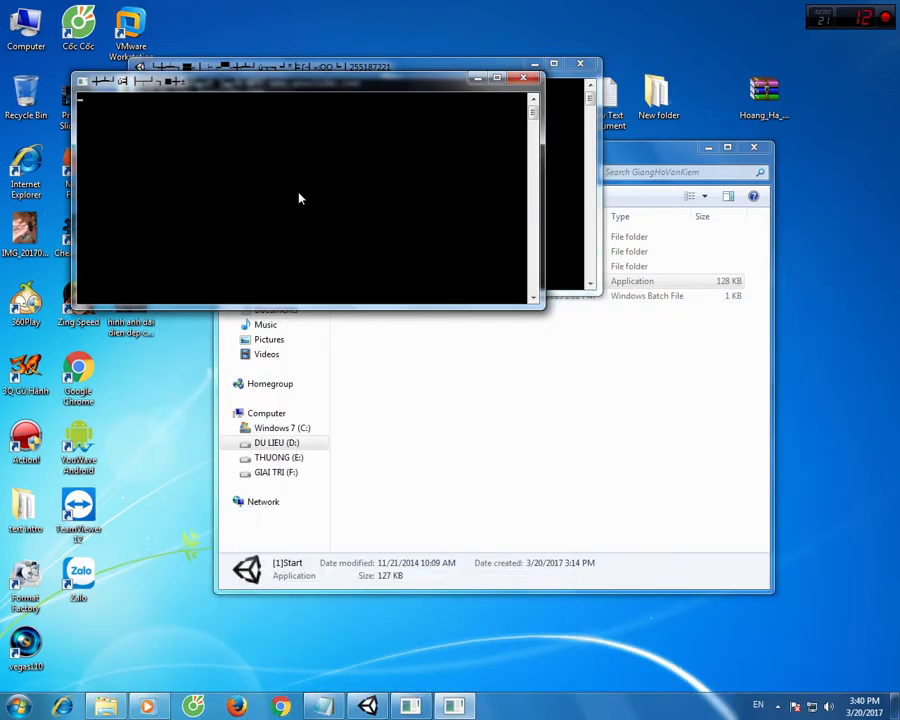
left_click(752, 147)
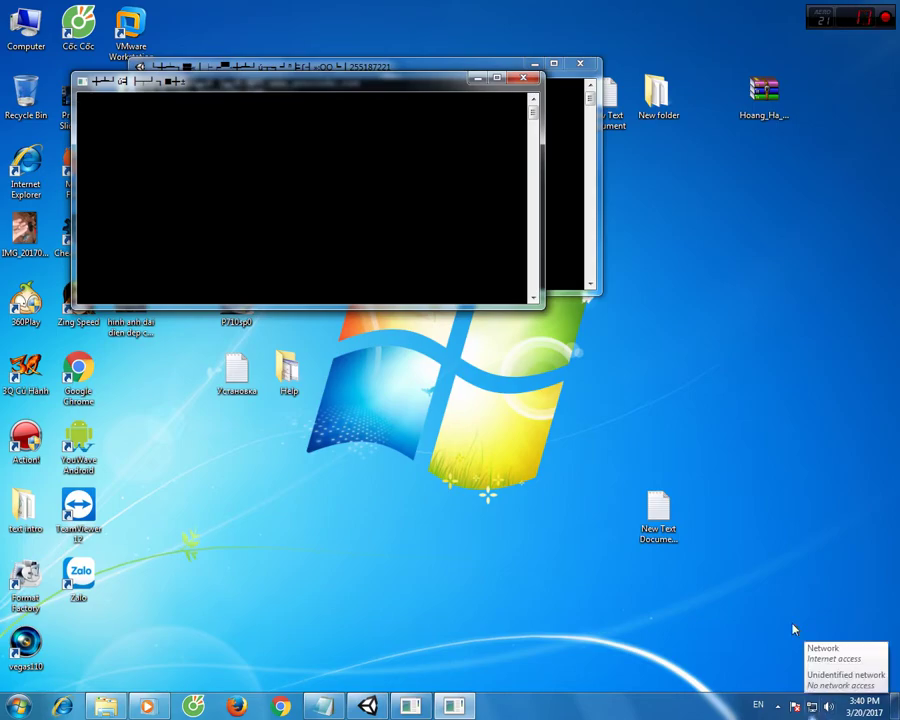
right_click(736, 385)
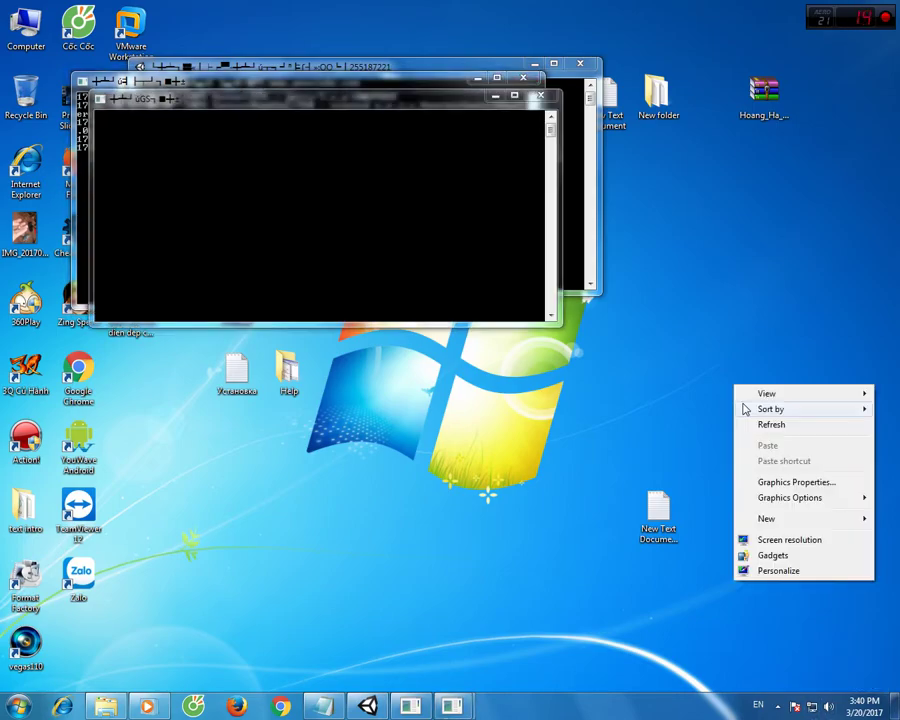
left_click(752, 424)
right_click(707, 381)
left_click(742, 414)
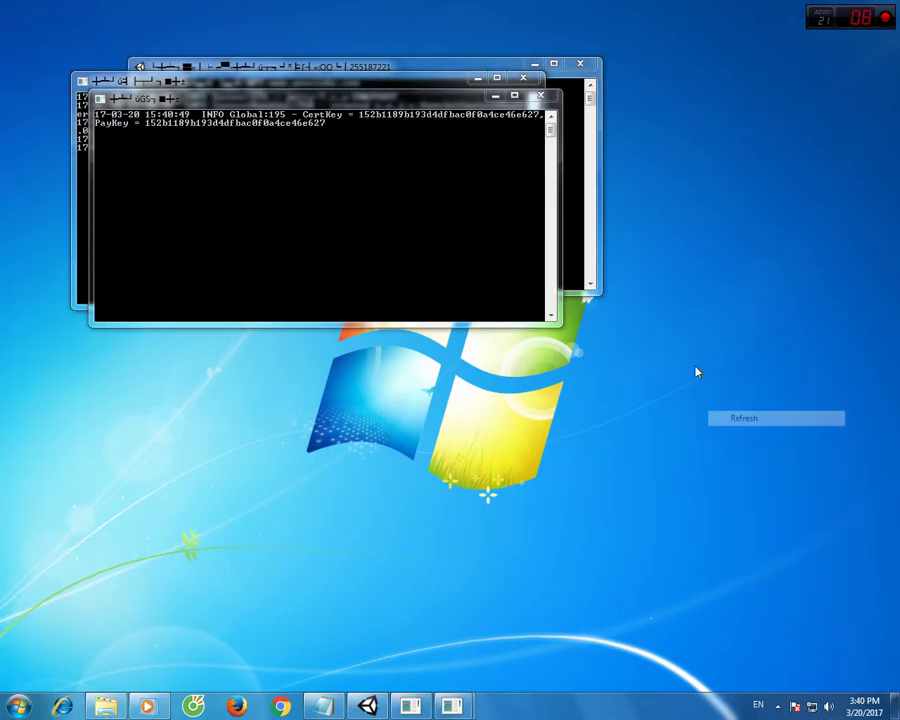
right_click(705, 366)
left_click(717, 402)
right_click(697, 392)
left_click(712, 430)
right_click(657, 381)
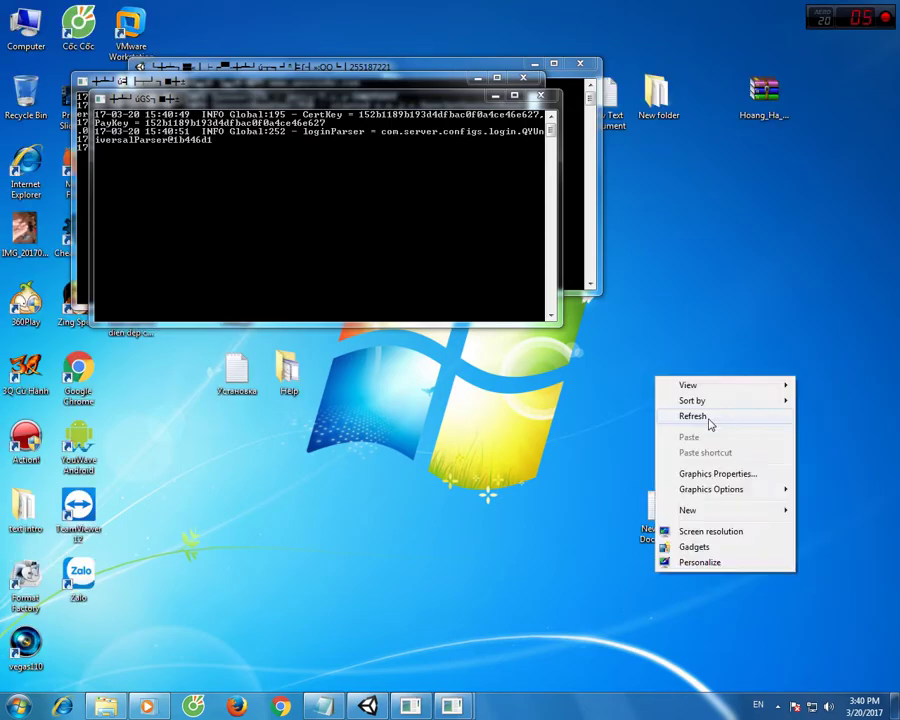
left_click(707, 416)
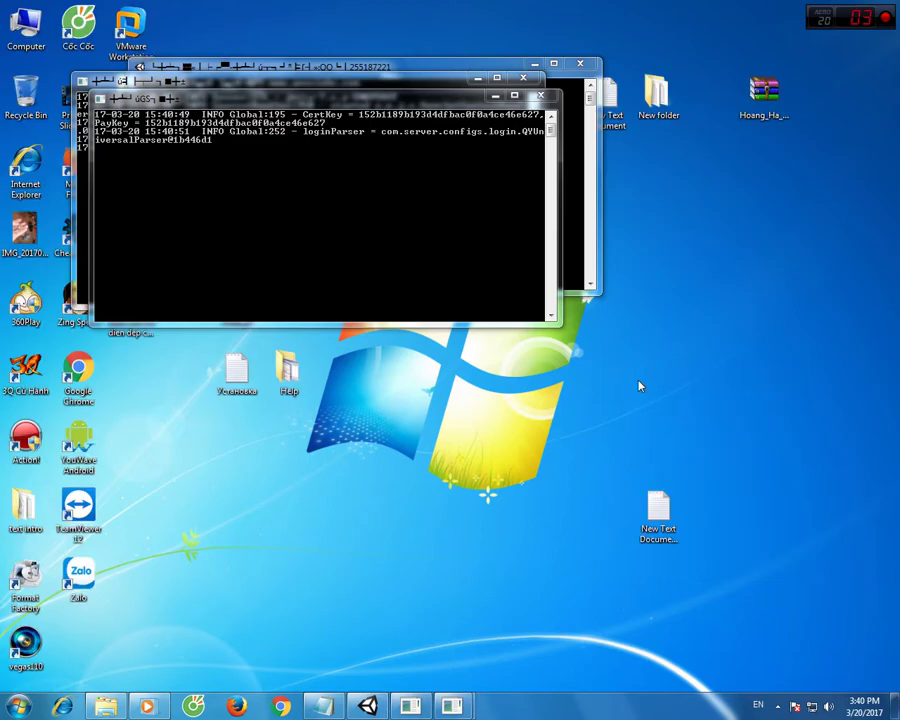
right_click(629, 368)
right_click(668, 378)
left_click(691, 416)
right_click(666, 390)
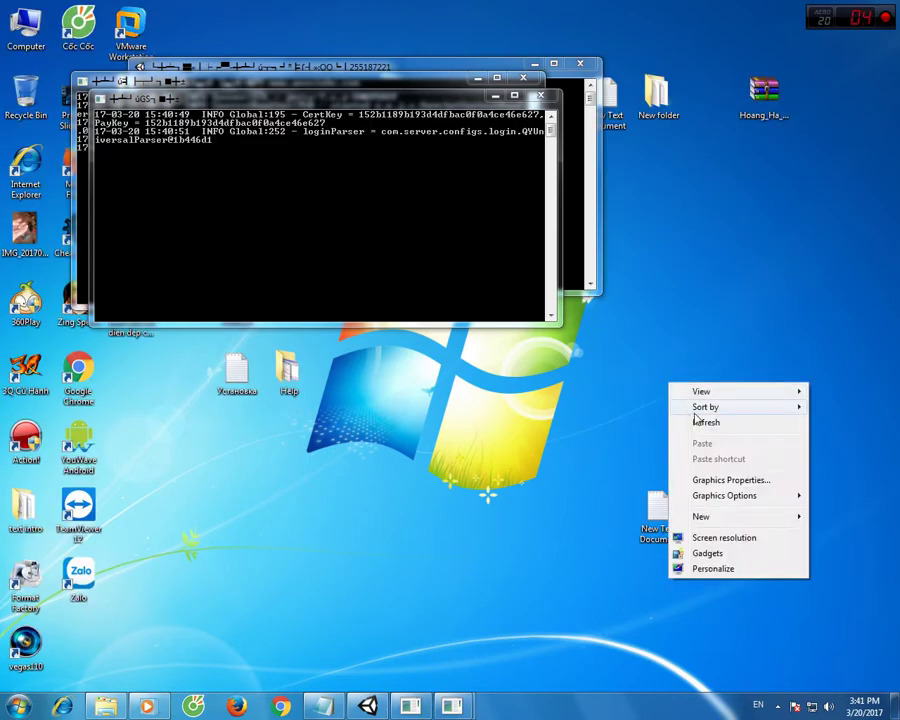
Check the startup output in the login server and game server consoles, moving the login console aside.
left_click(428, 340)
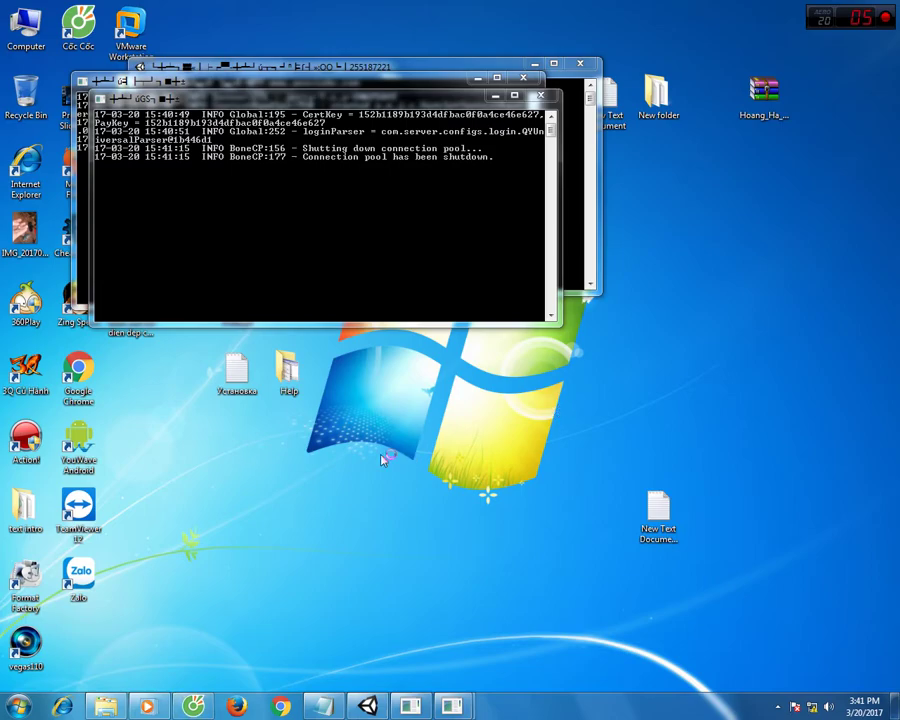
left_click(104, 703)
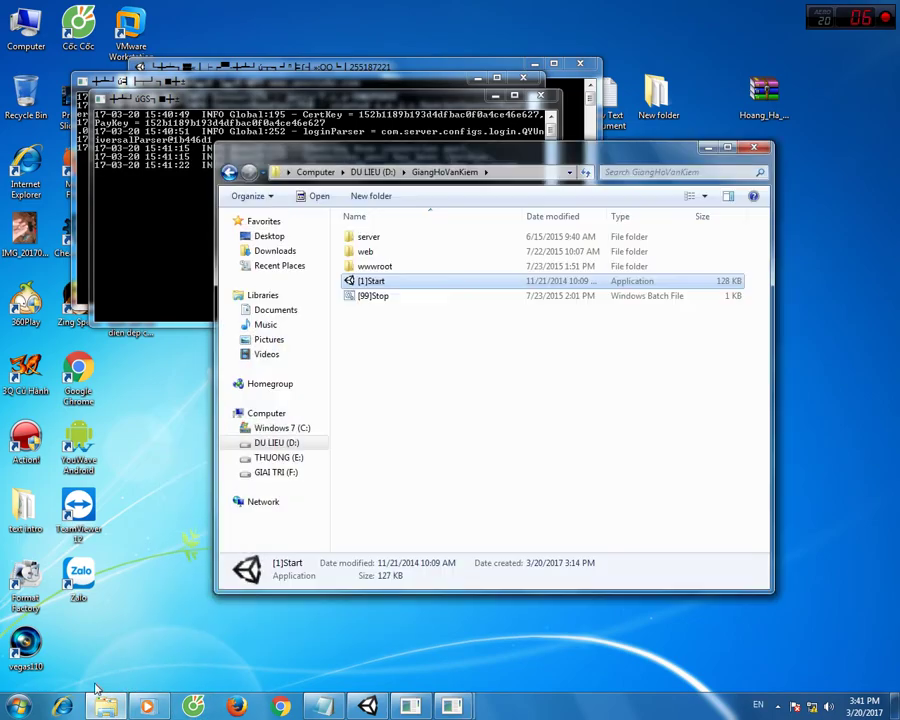
left_click(708, 148)
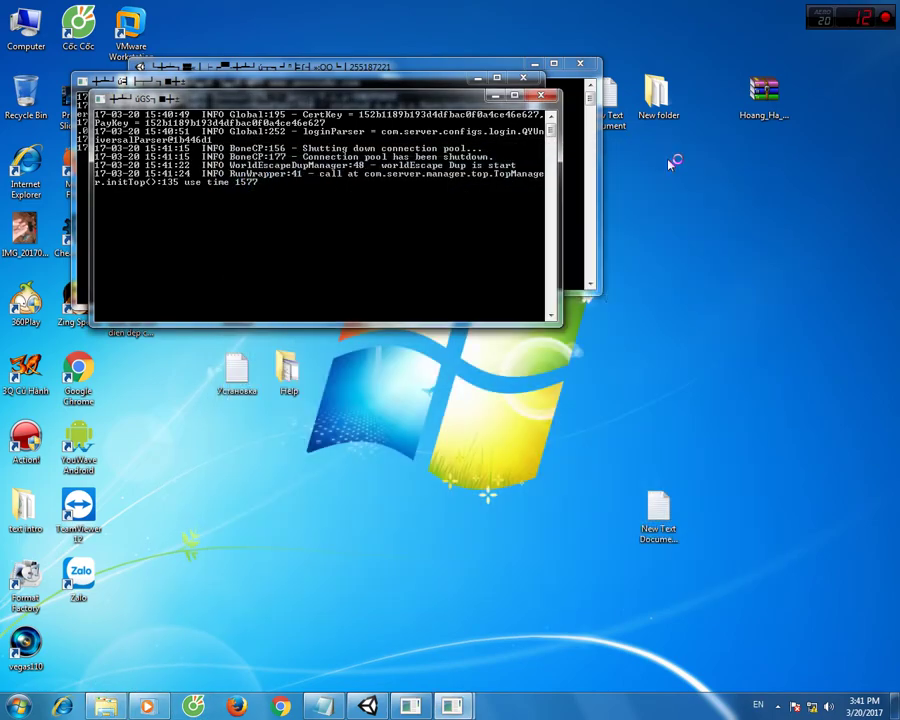
left_click_drag(255, 60, 297, 64)
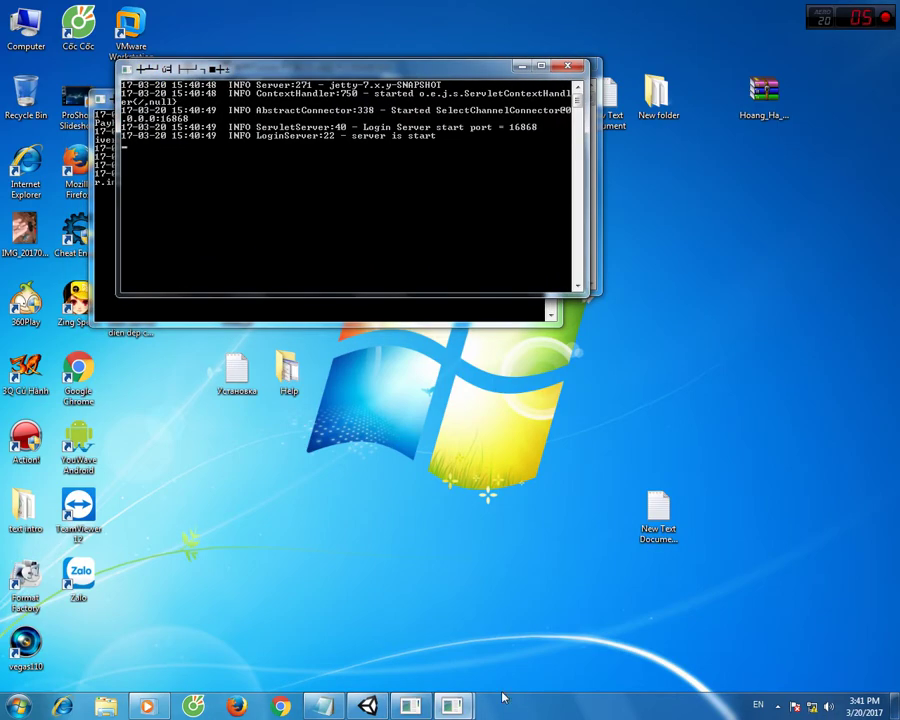
left_click(451, 706)
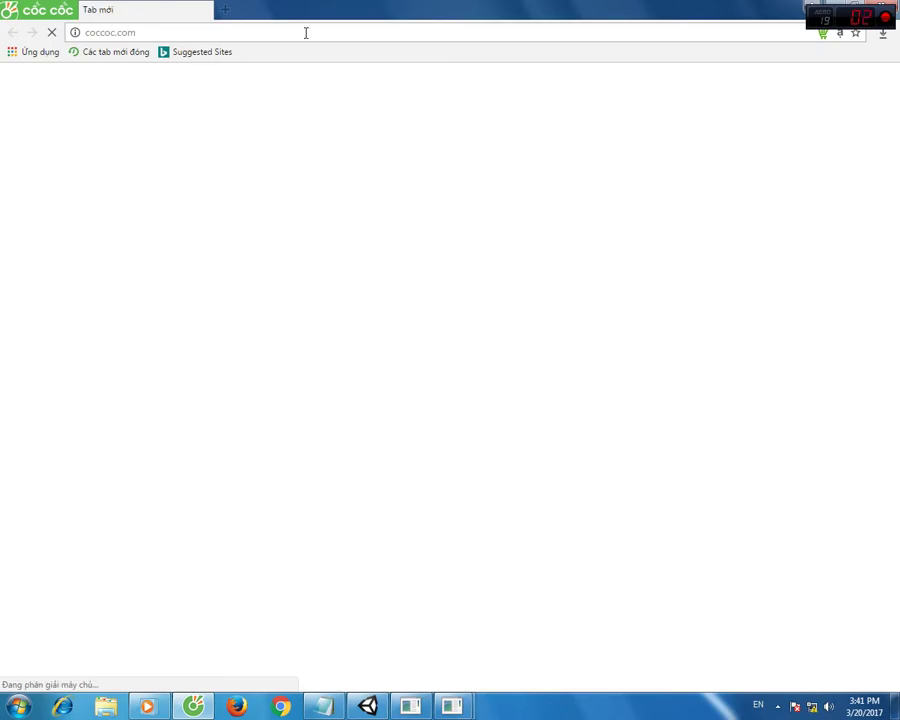
type("gh")
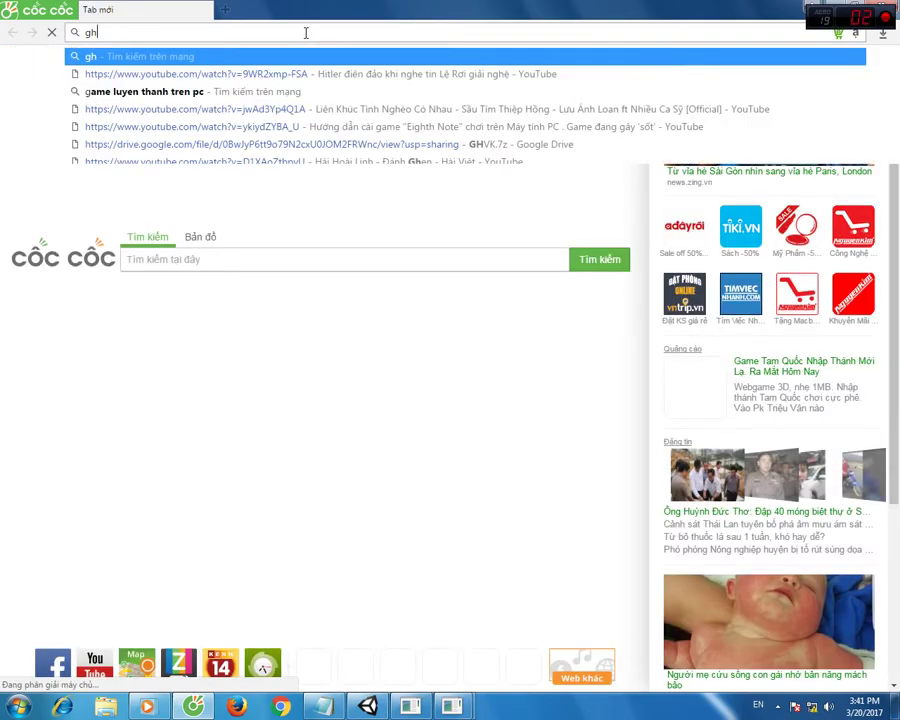
key("BackSpace")
key("BackSpace")
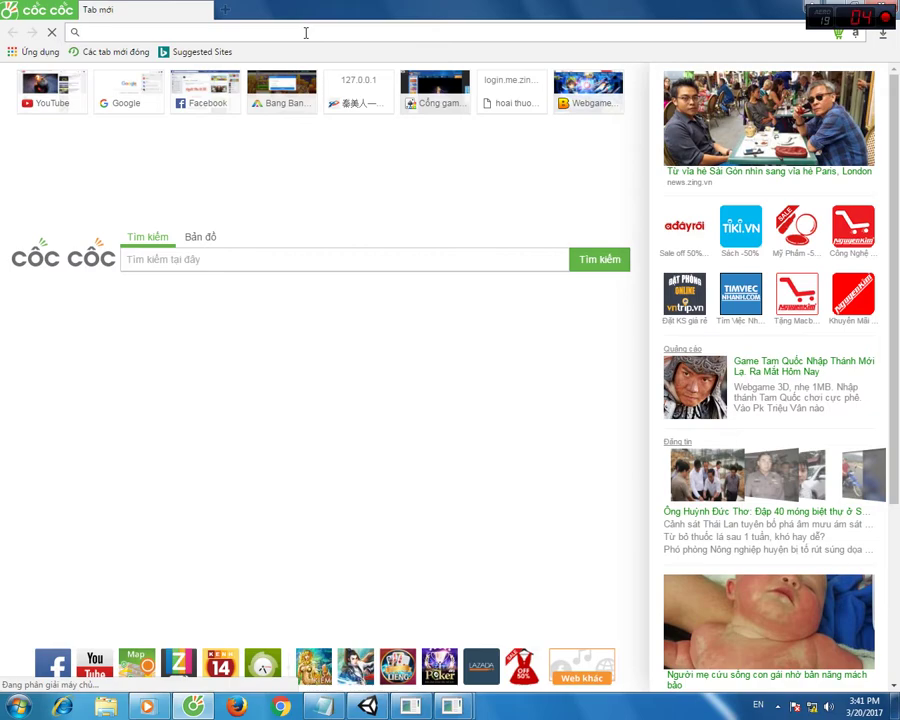
type("google.com.vn")
key("Right")
key("Return")
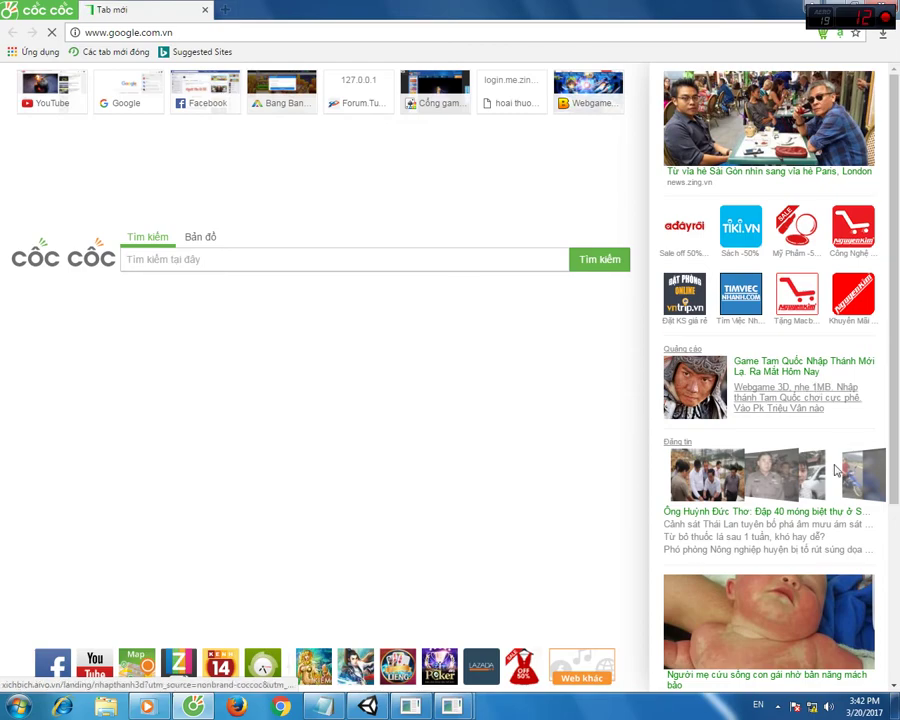
scroll(898, 185, "down", 3)
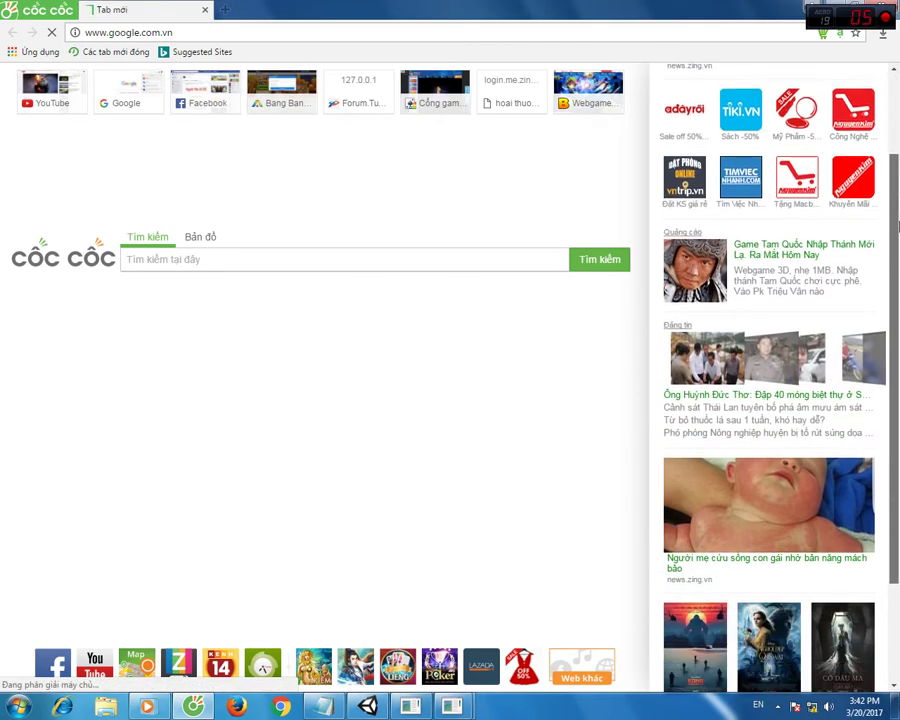
scroll(896, 130, "up", 3)
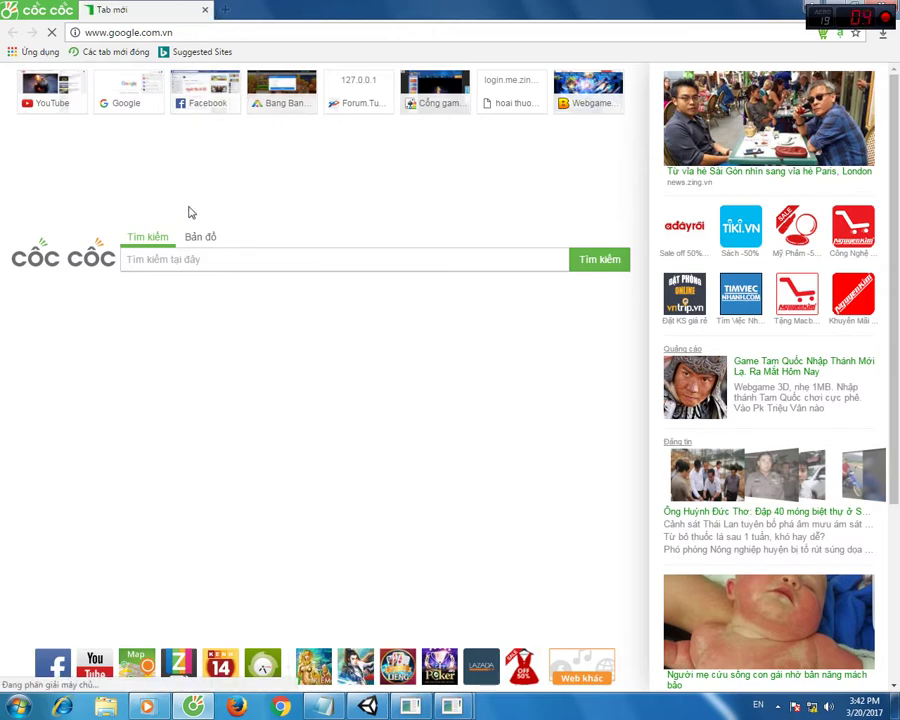
Try to open the Facebook shortcut in a second browser tab, and close the extra tabs.
middle_click(207, 90)
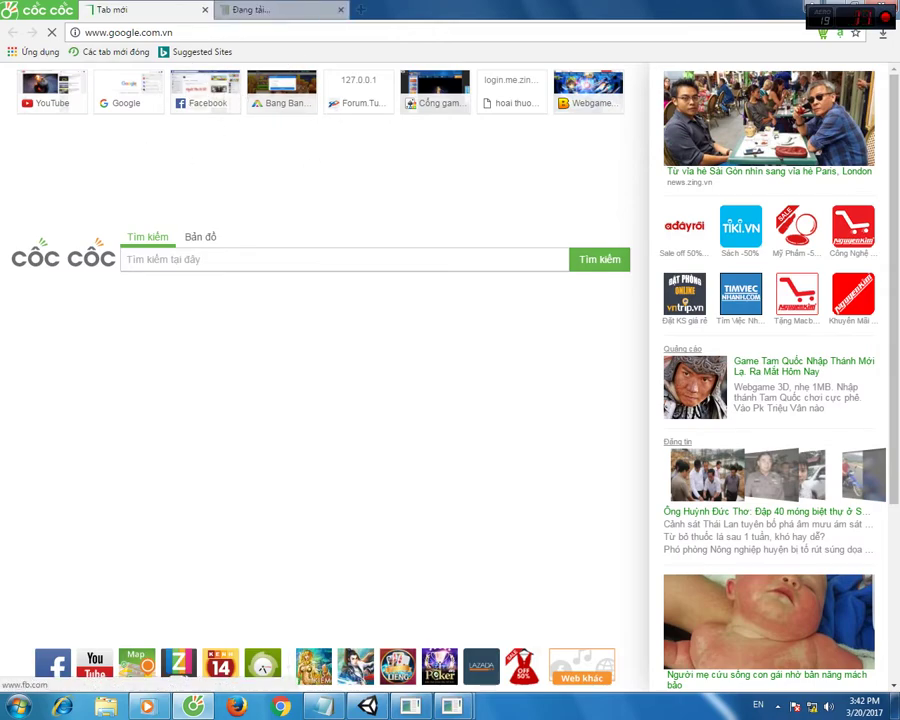
left_click(262, 10)
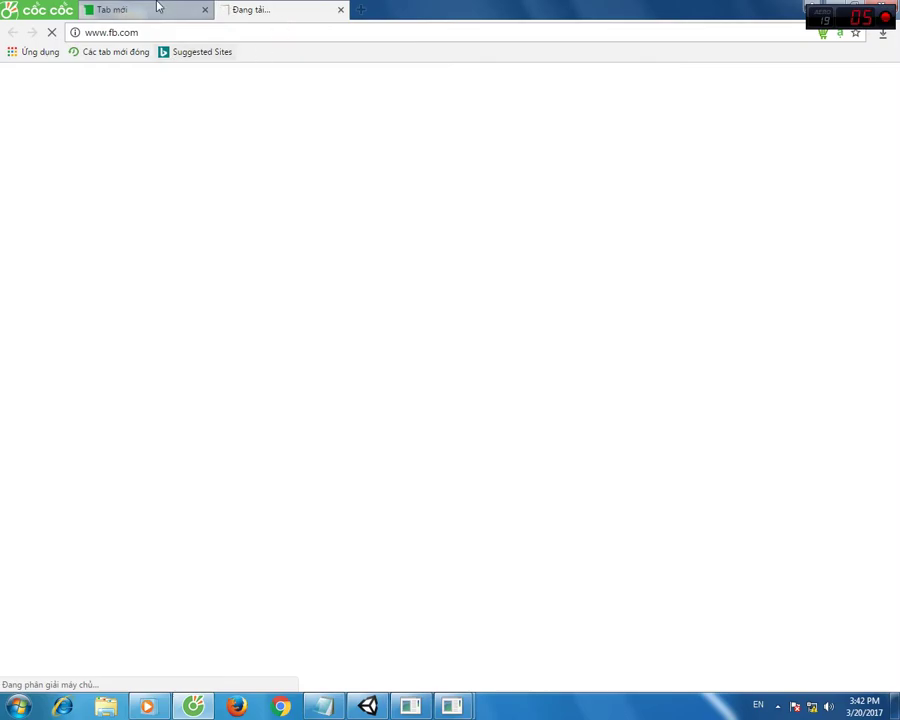
left_click(157, 8)
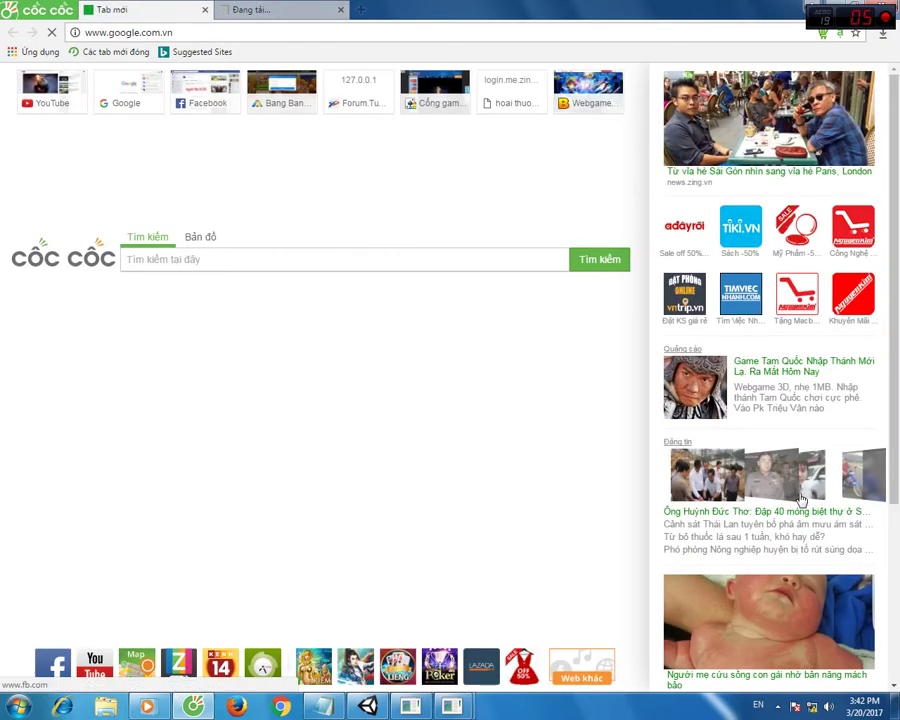
left_click(273, 9)
left_click(340, 10)
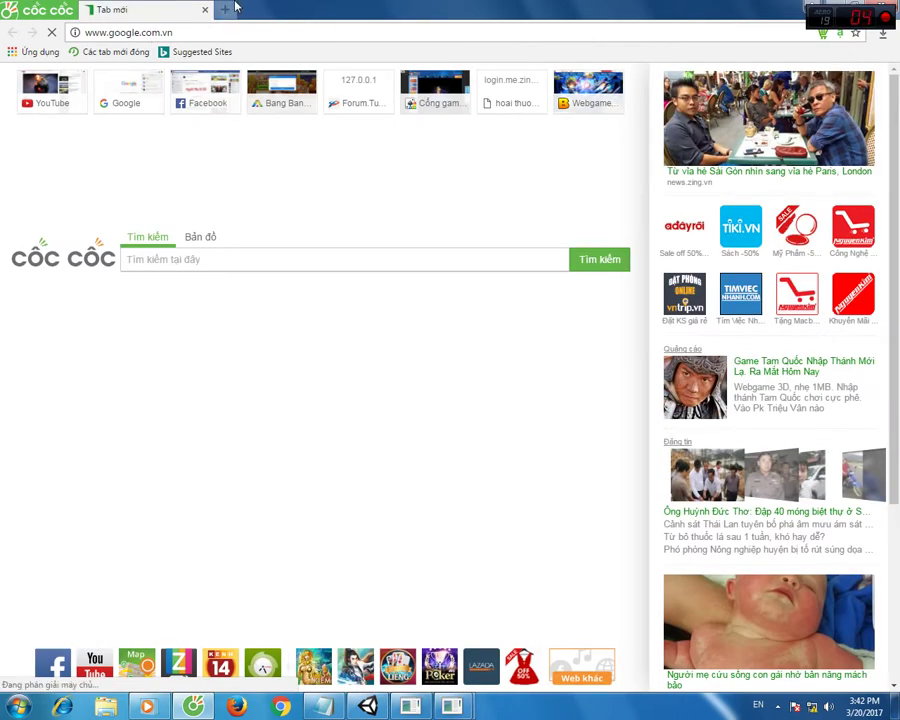
left_click(227, 10)
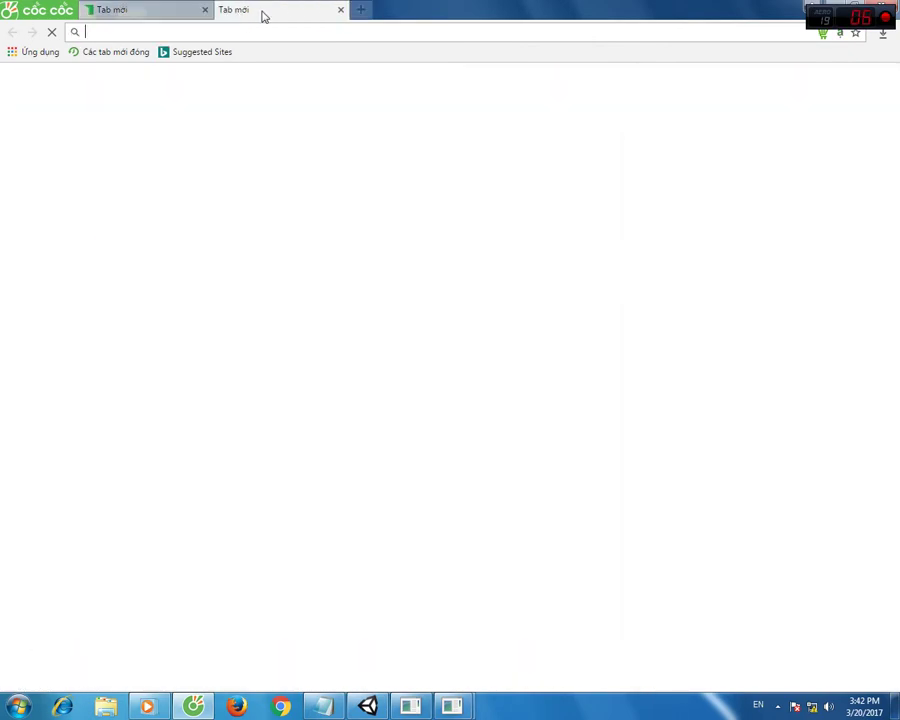
left_click(340, 10)
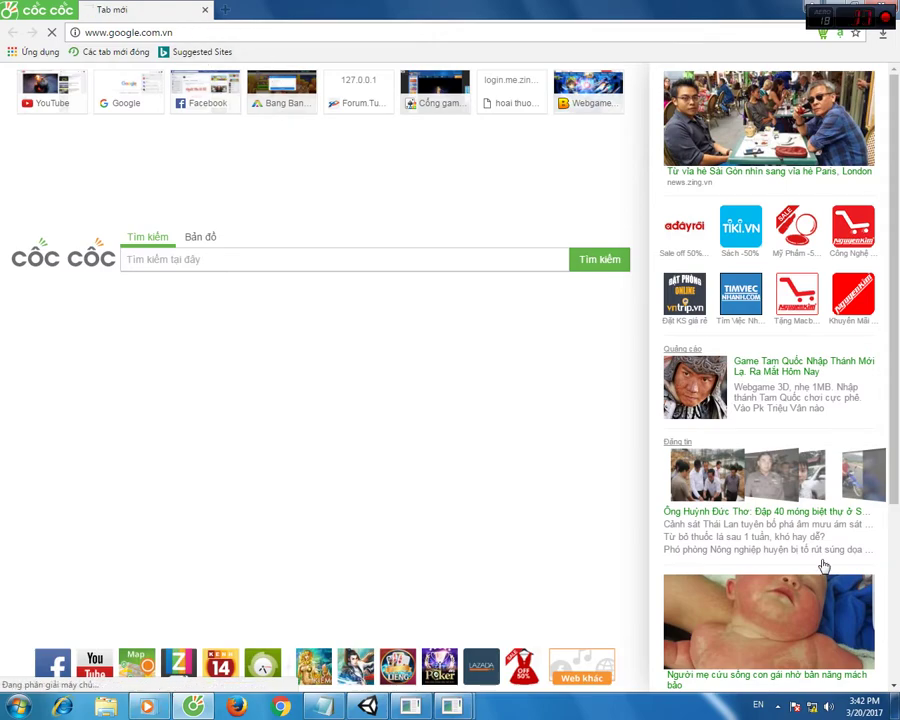
Check the computer's connection status in the Network and Sharing Center and close it.
left_click(810, 708)
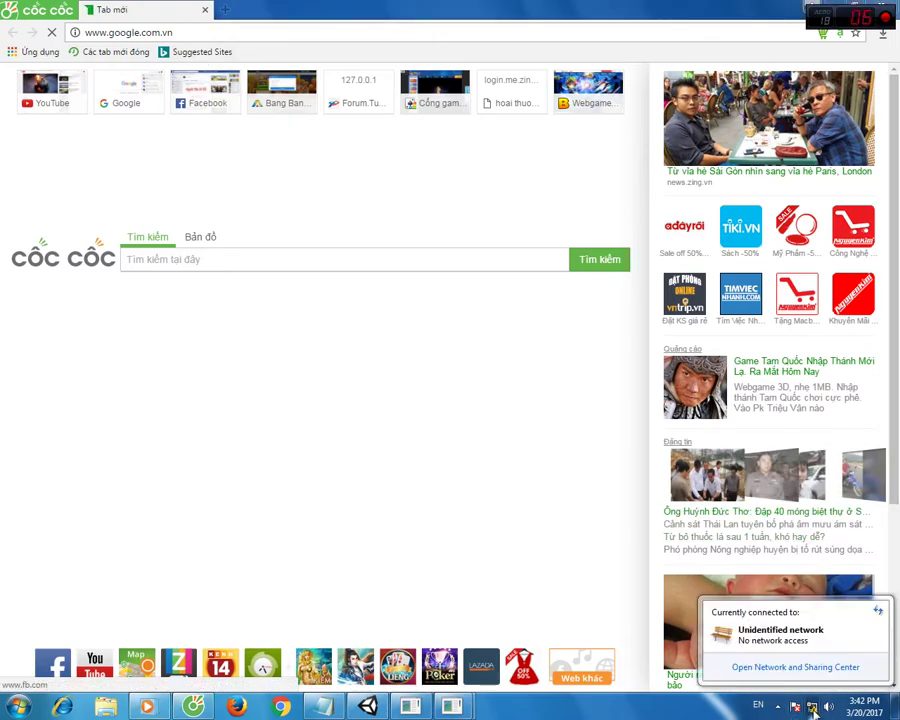
left_click(776, 672)
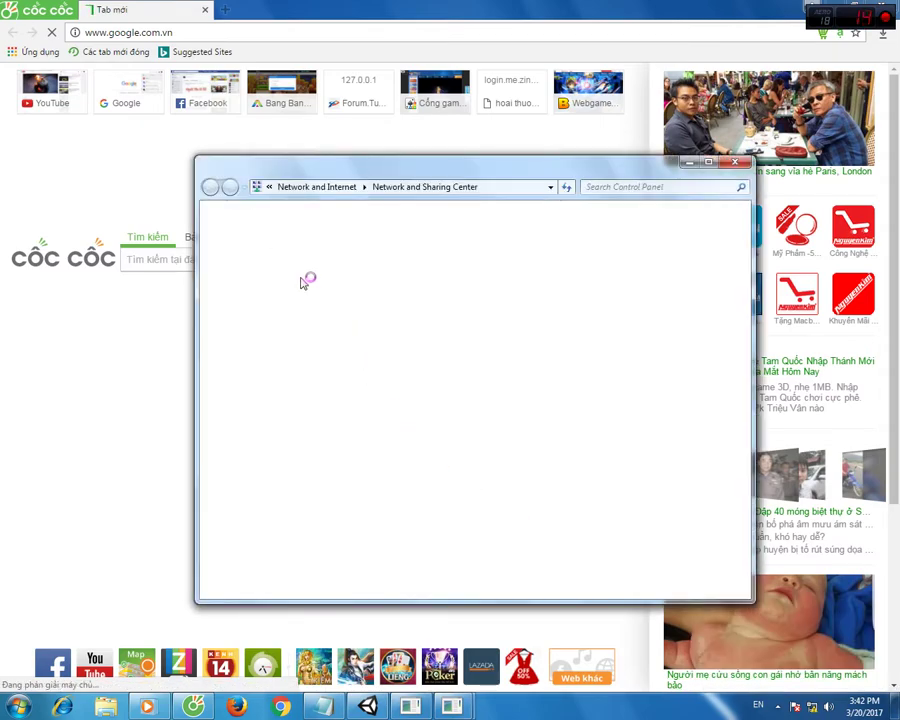
left_click_drag(363, 170, 335, 158)
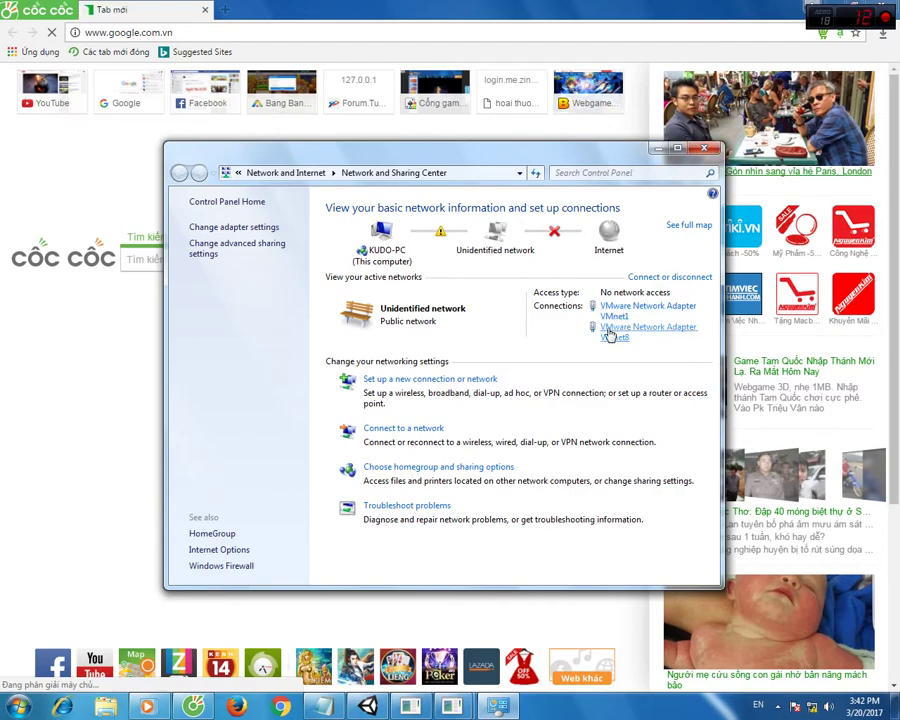
left_click(702, 149)
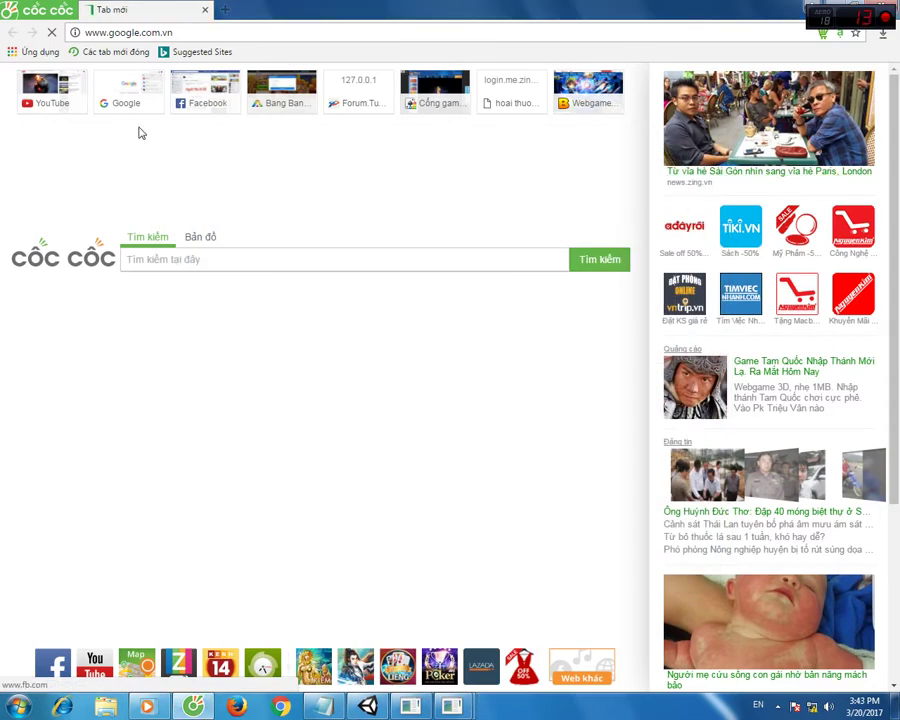
Open the local game site at 127.0.0.1 in the browser and decline the page translation.
left_click(181, 33)
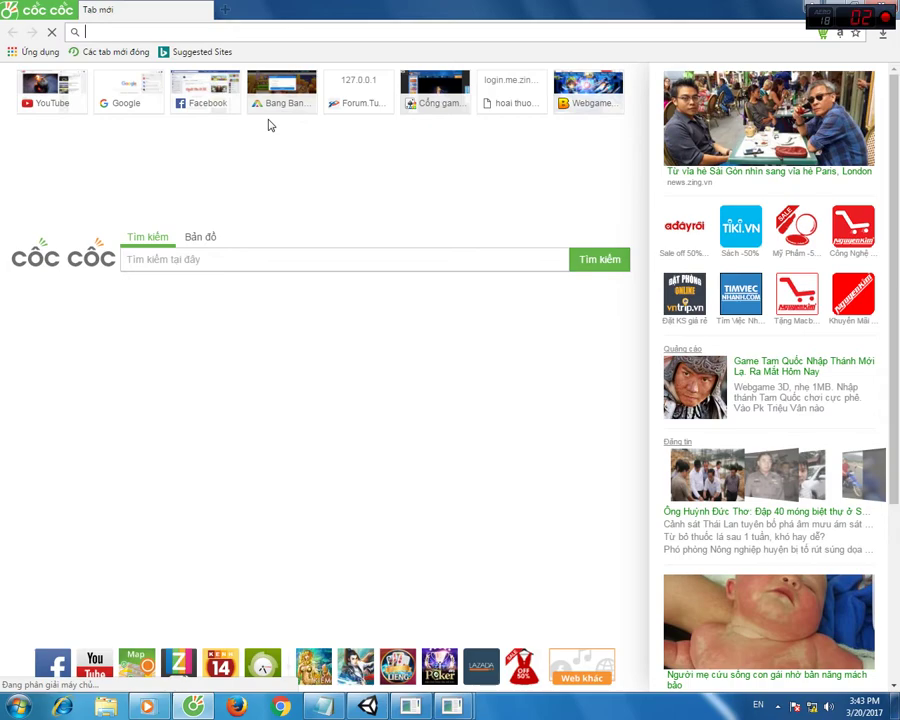
type("127.")
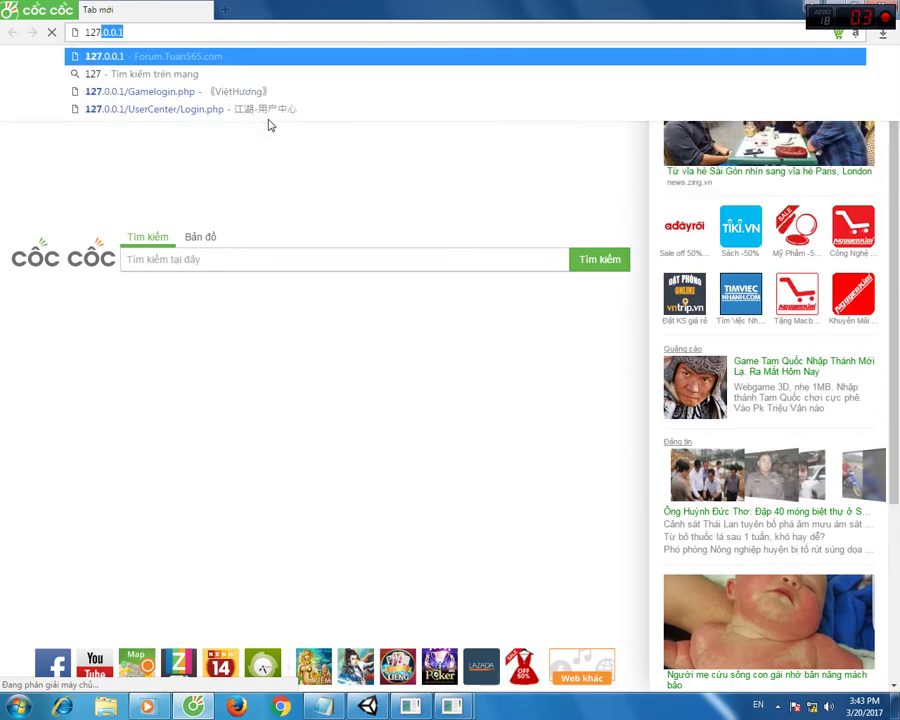
type("0.0.1")
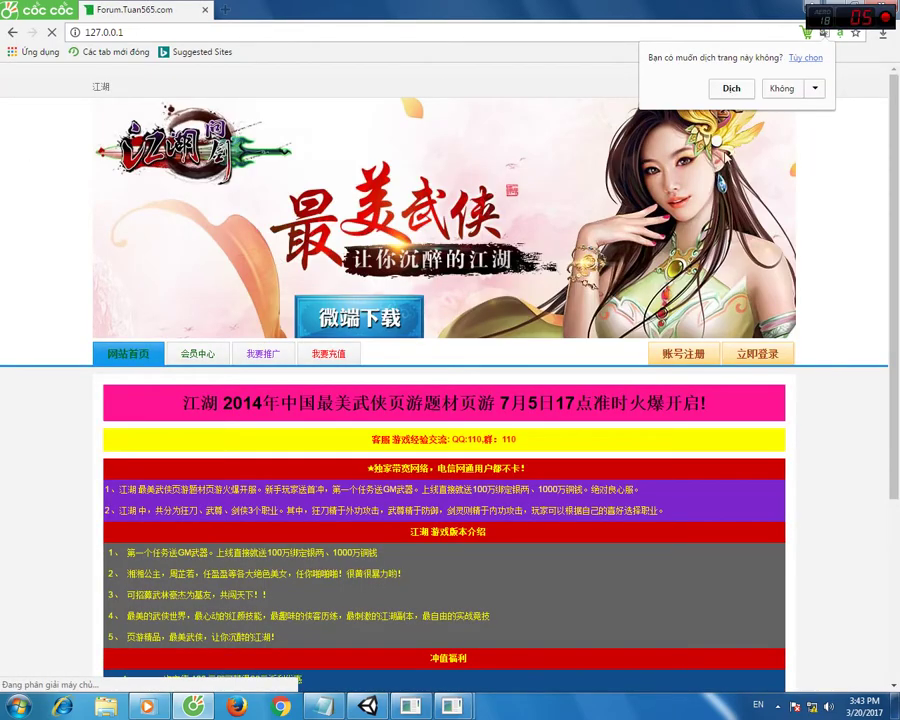
left_click(779, 89)
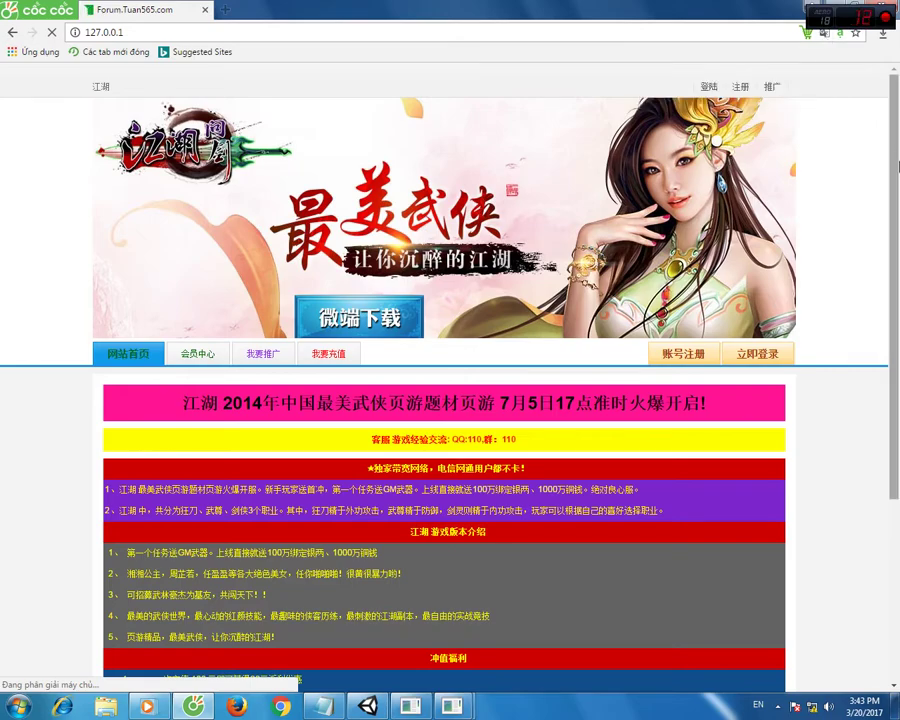
Open the site's login page and go from there to the account registration form.
scroll(898, 165, "down", 2)
scroll(753, 311, "up", 1)
left_click(753, 311)
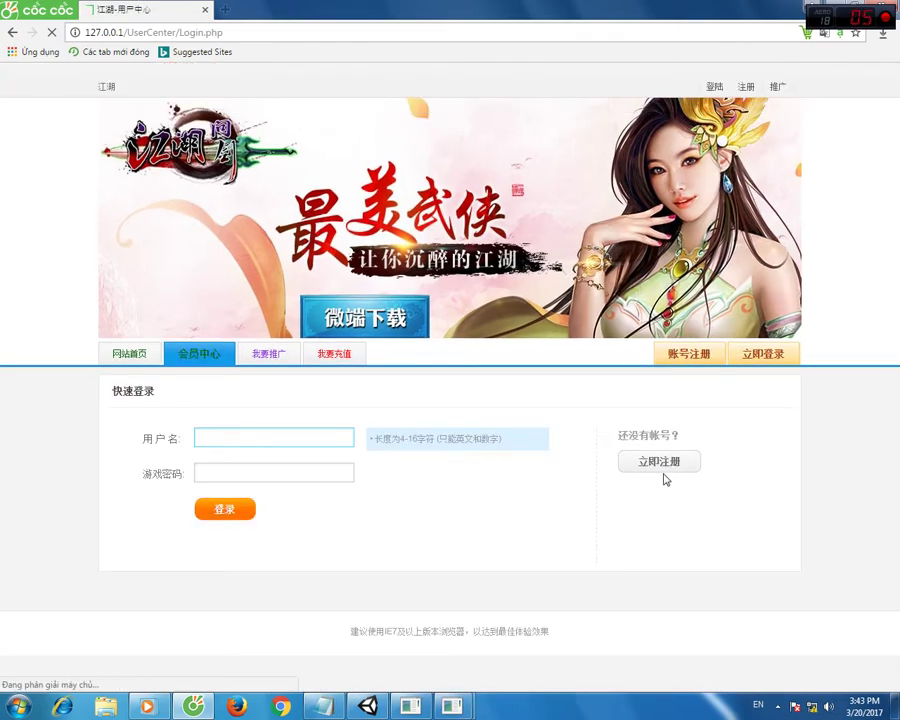
left_click(666, 462)
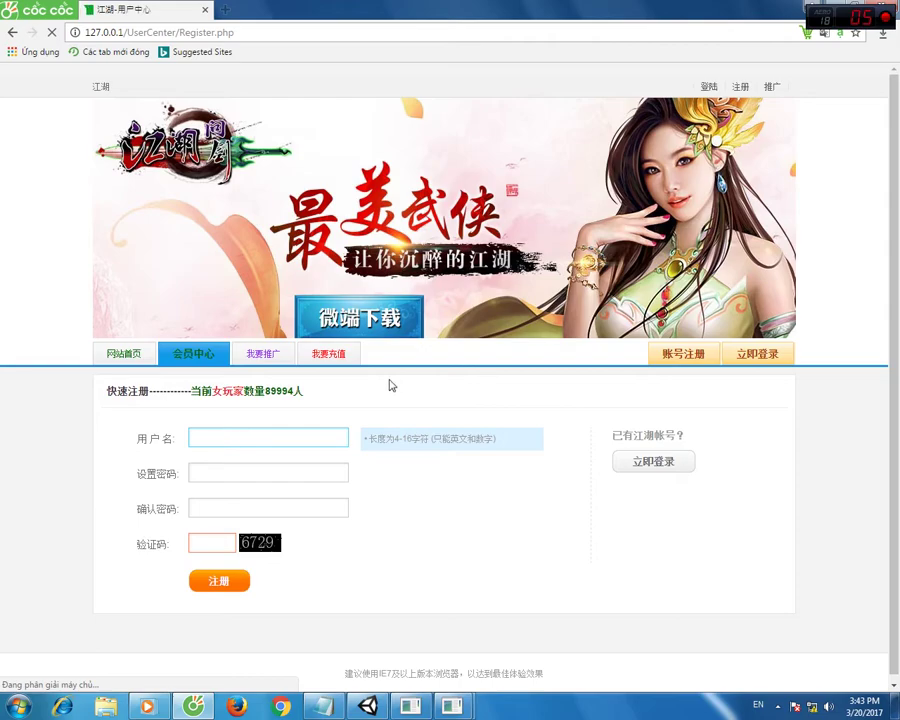
Examine the registration form's password, confirmation and verification code fields, and return to the login page.
left_click(204, 480)
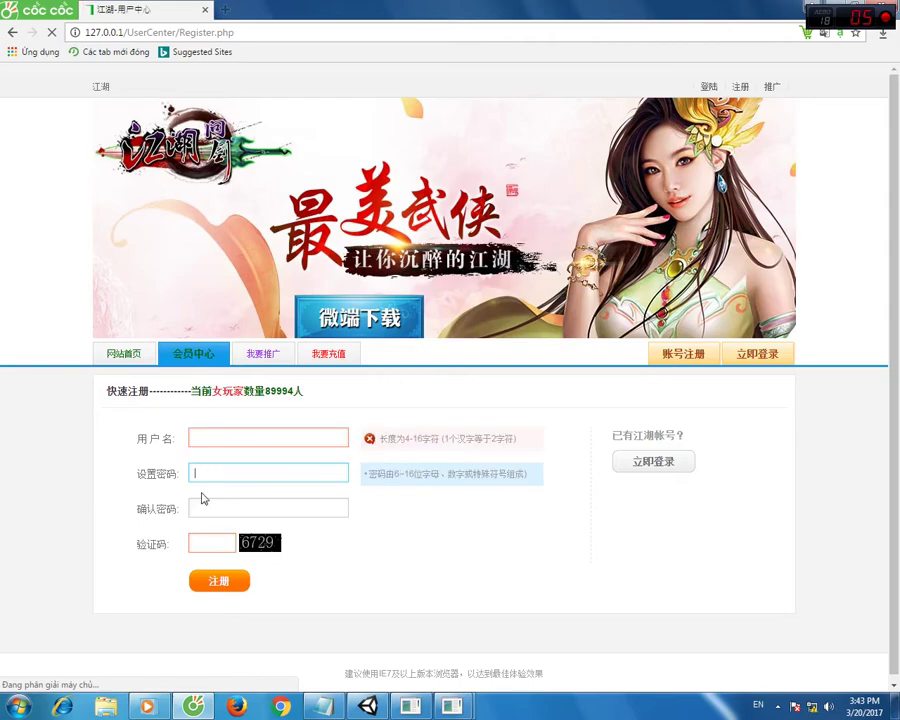
left_click(196, 509)
left_click(196, 545)
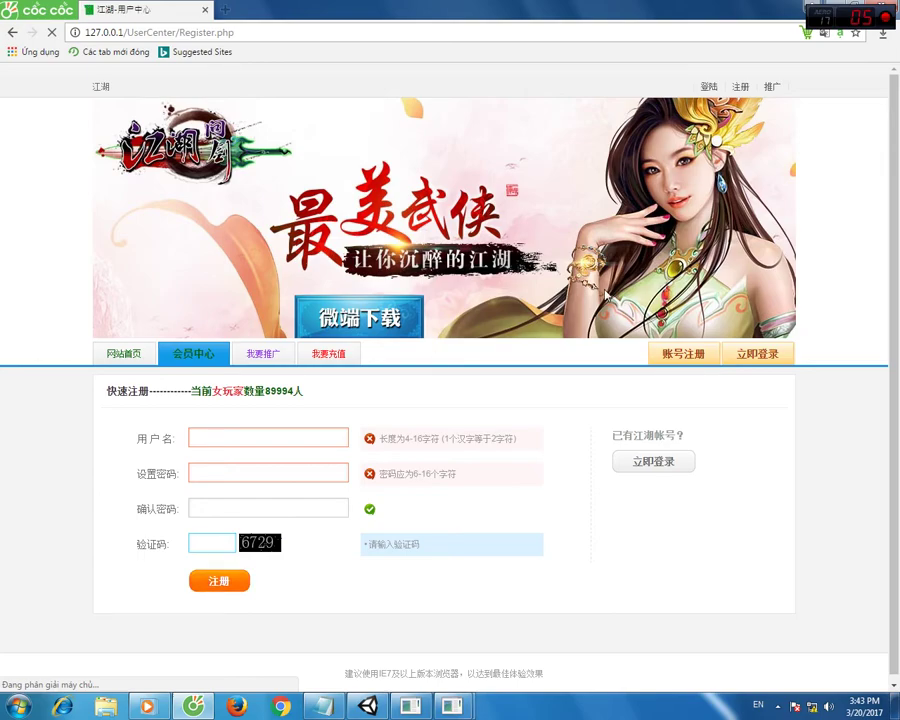
left_click(686, 358)
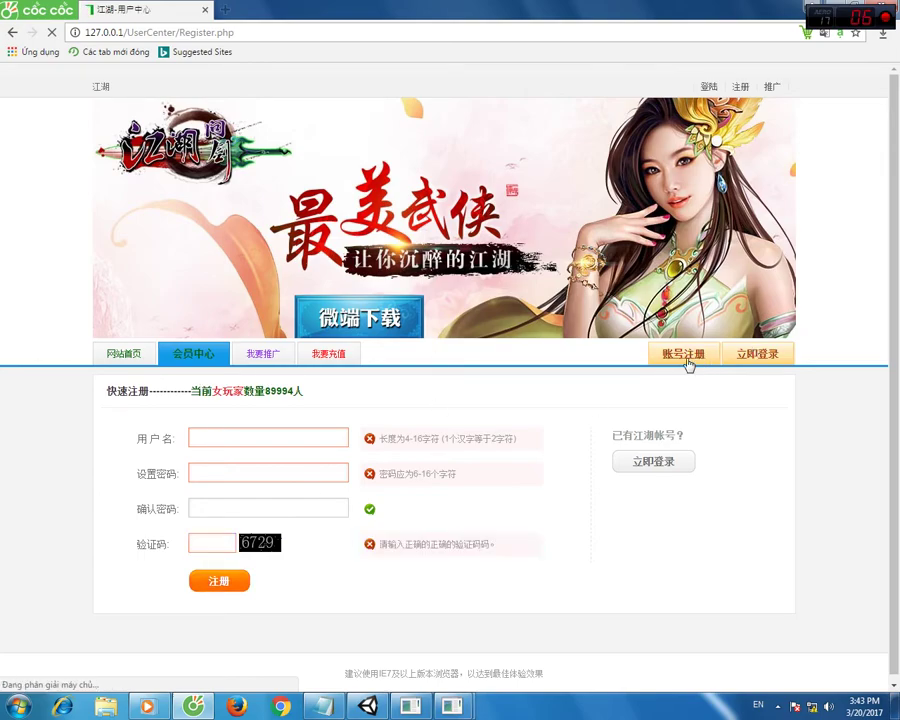
left_click(652, 465)
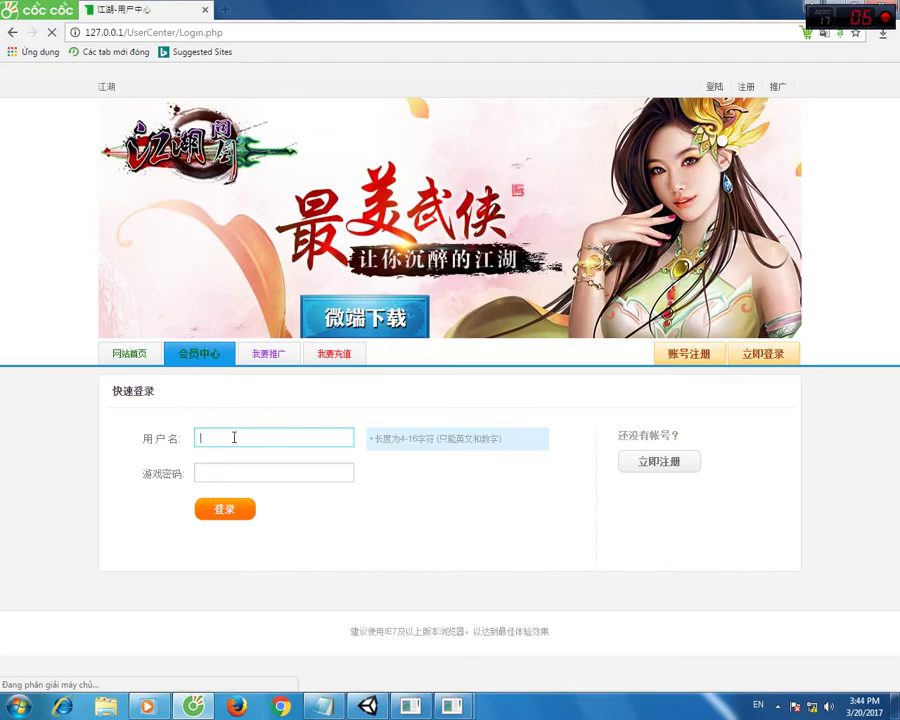
Go back to the game site's home page at 127.0.0.1.
left_click(128, 33)
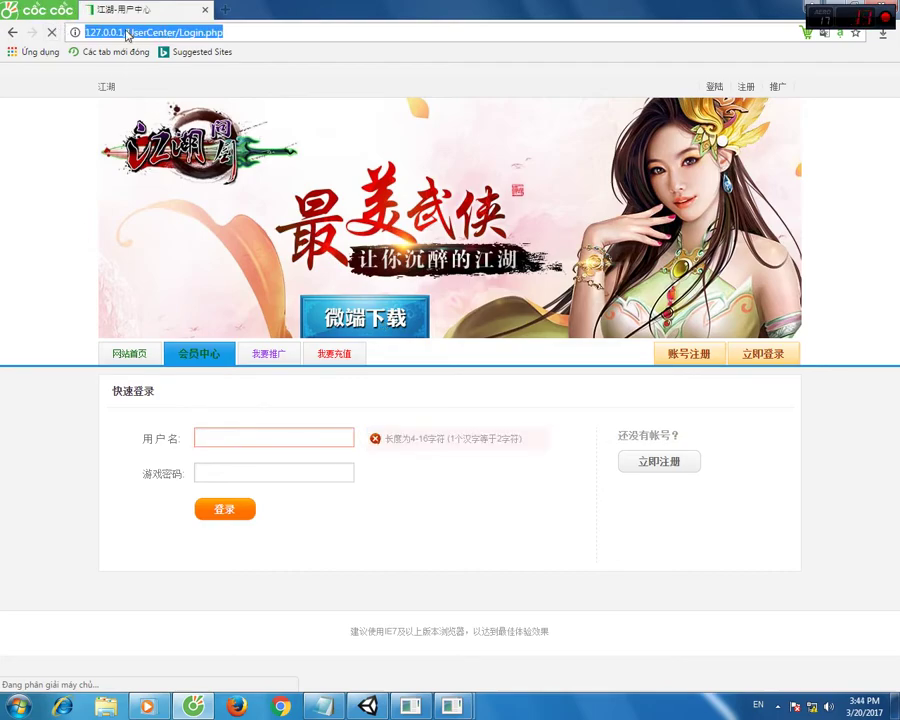
type("127.0.0.1")
key("Return")
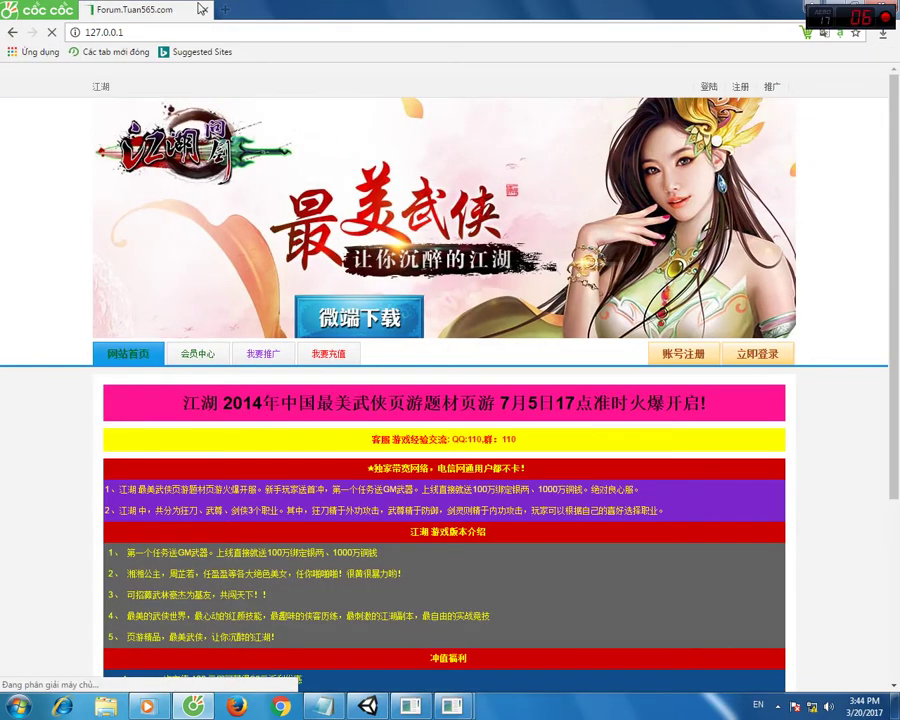
Open the login page and log in with the account's username and password.
left_click(755, 353)
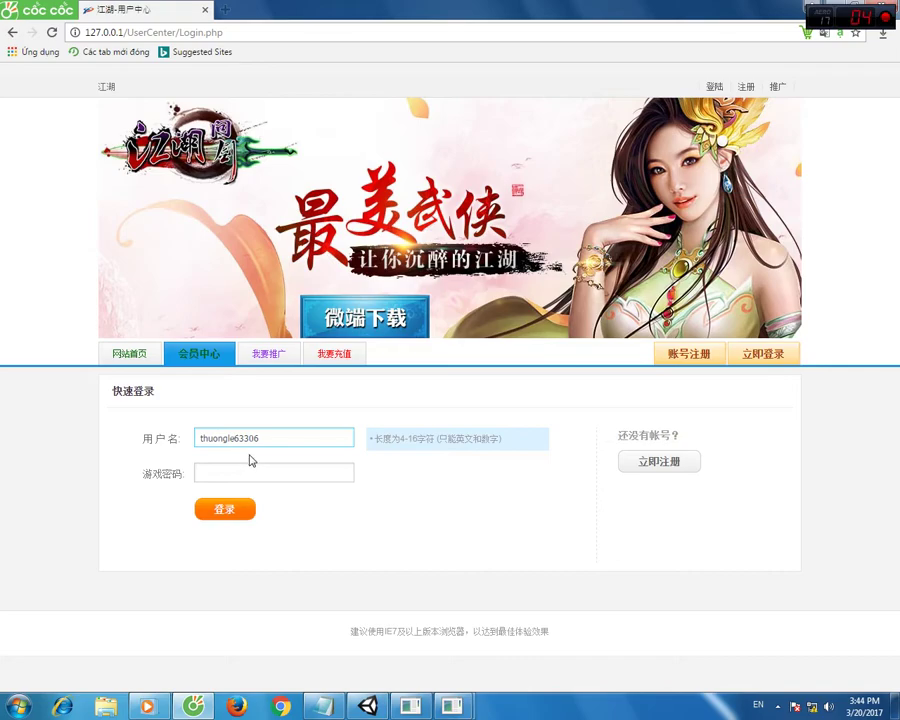
left_click(246, 468)
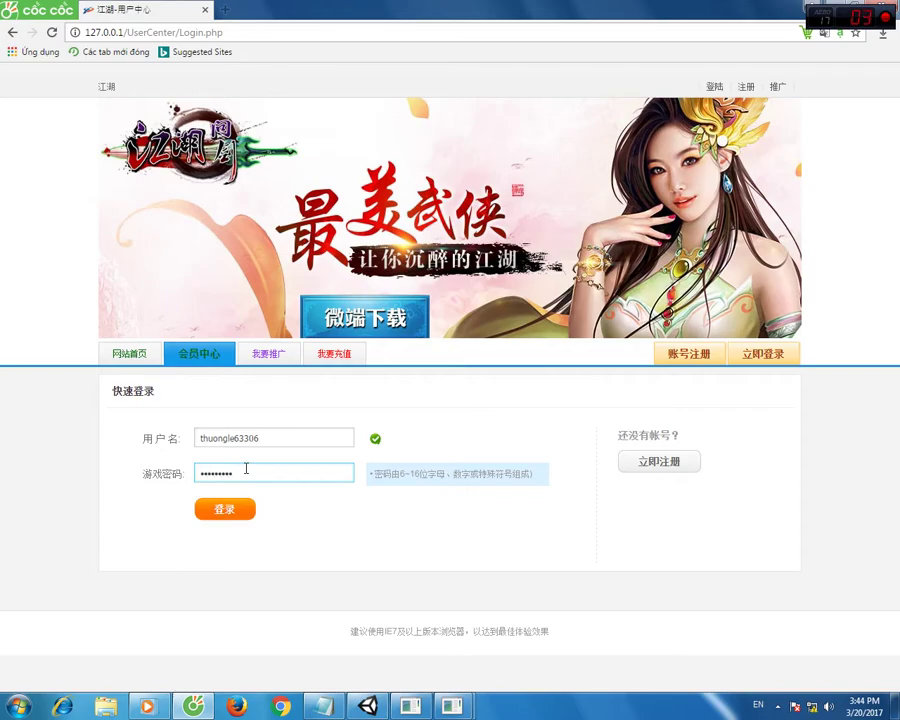
left_click(233, 509)
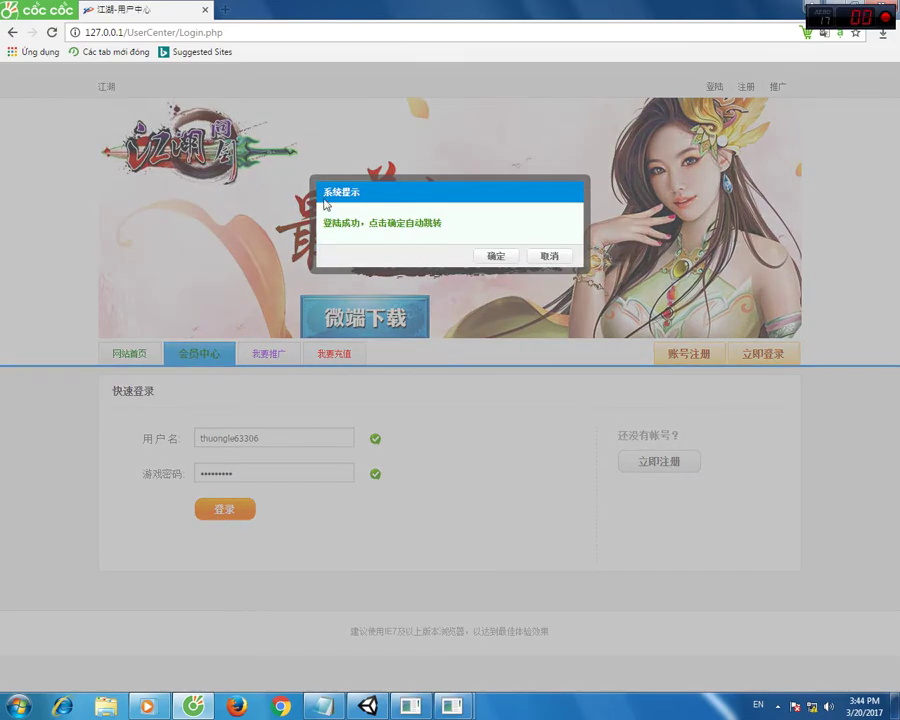
Accept the login notice, enter the game from the member center, and close the member center page.
left_click(496, 257)
left_click(496, 257)
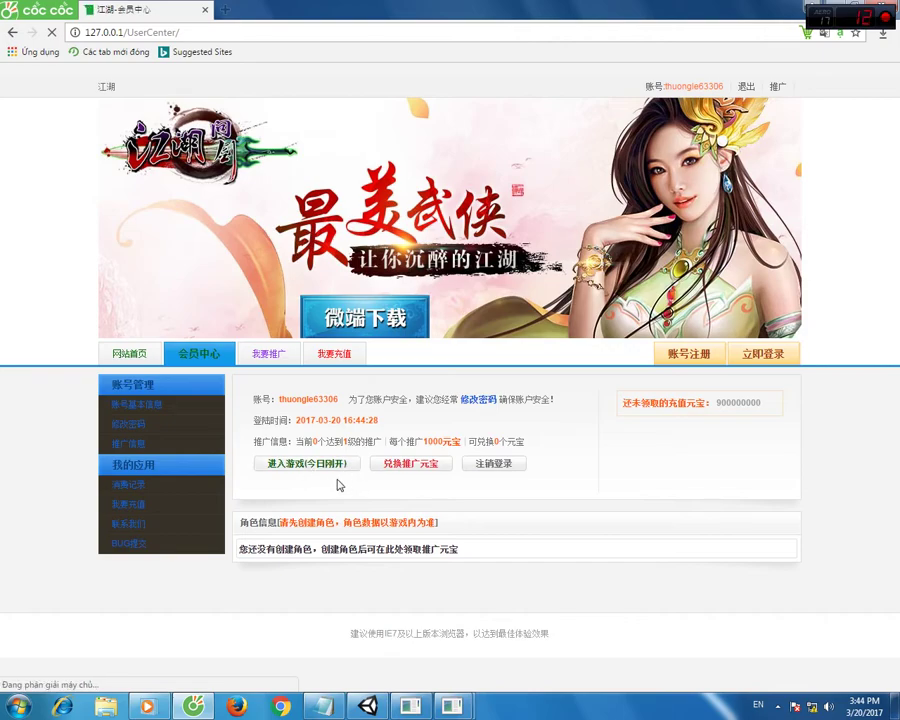
left_click(287, 467)
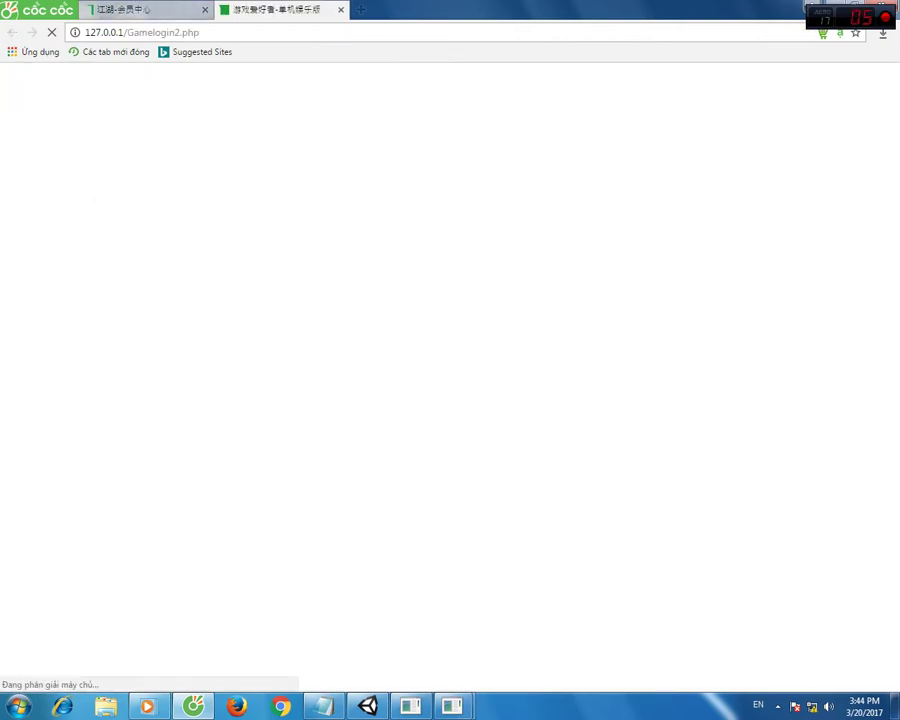
left_click(204, 11)
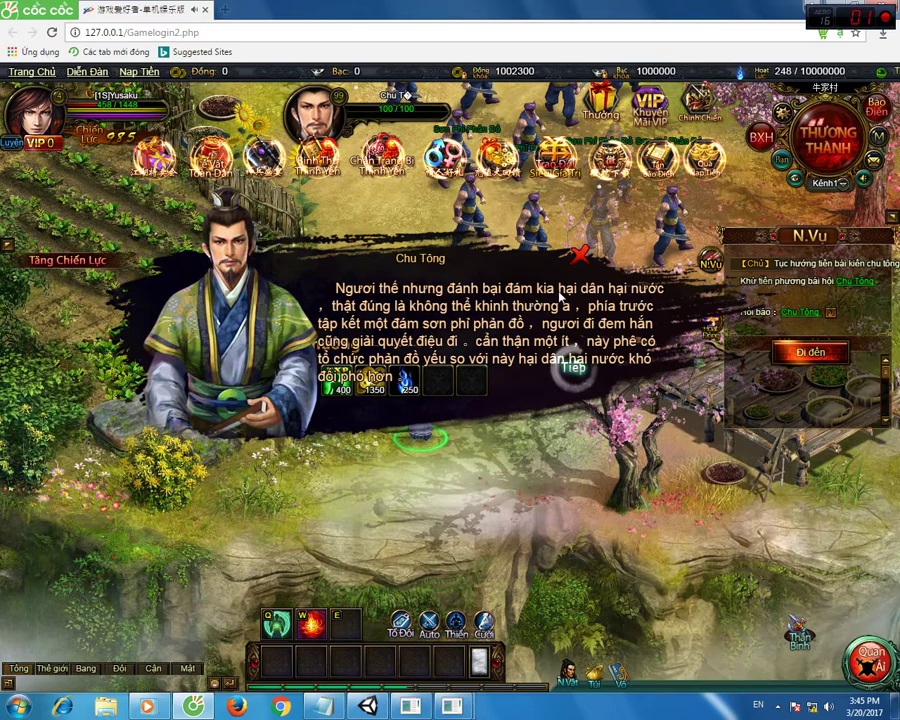
Continue Chu Tông's quest dialogue in the game and level up the offered skill.
left_click(573, 397)
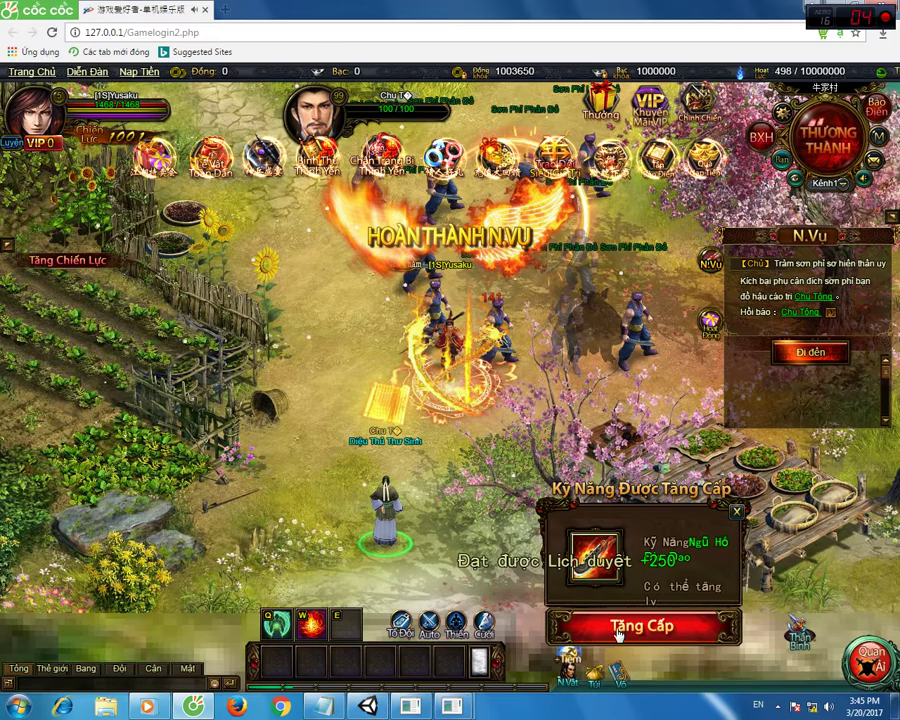
left_click(618, 626)
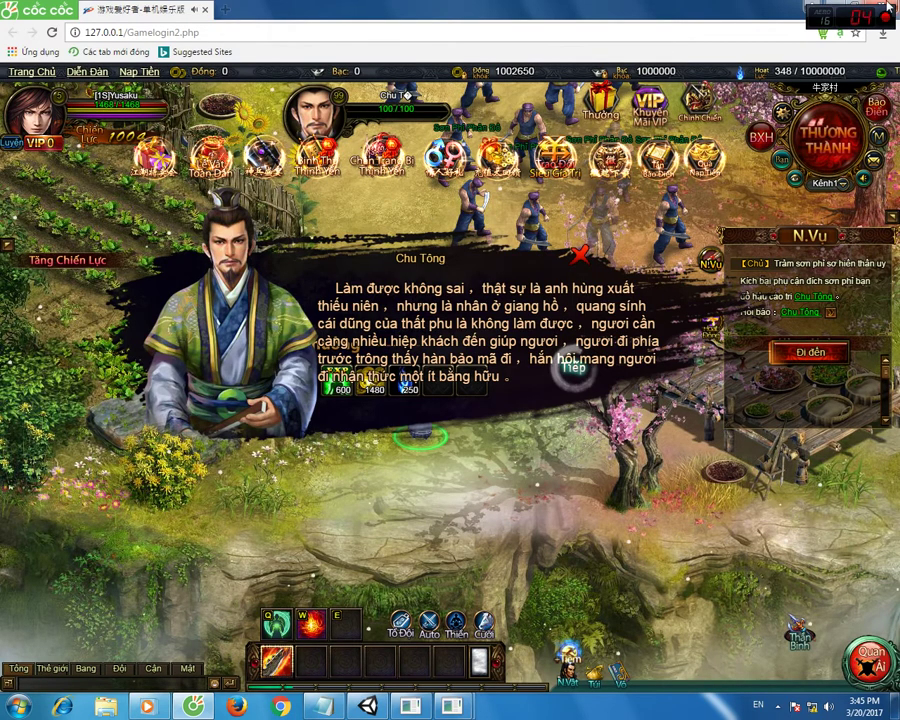
Close the game browser and spread the server console windows apart on the desktop.
left_click(884, 8)
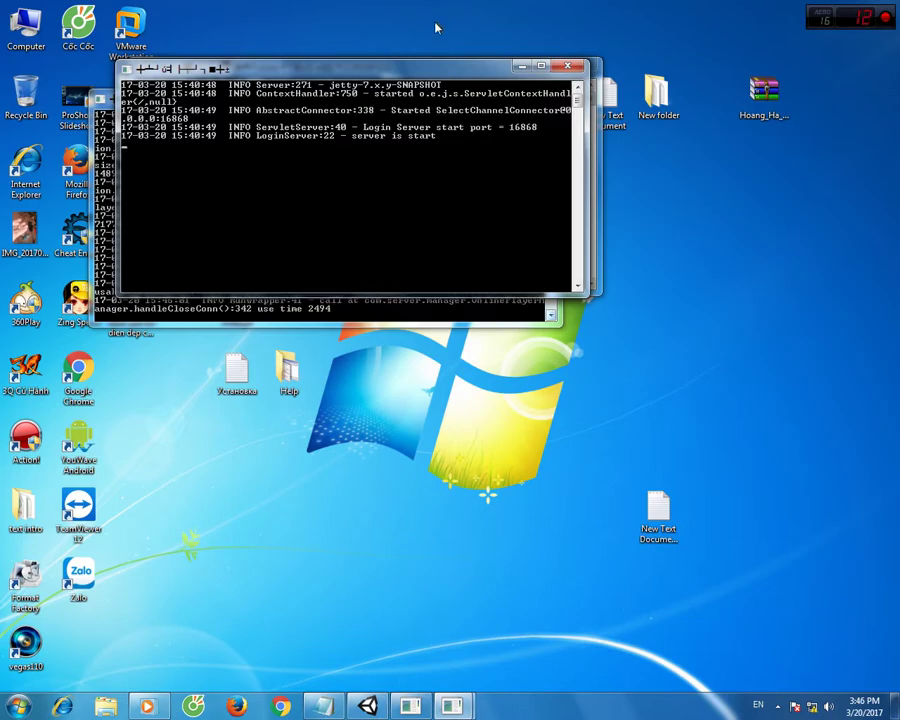
left_click_drag(432, 73, 539, 265)
left_click_drag(300, 105, 385, 160)
left_click_drag(340, 75, 420, 150)
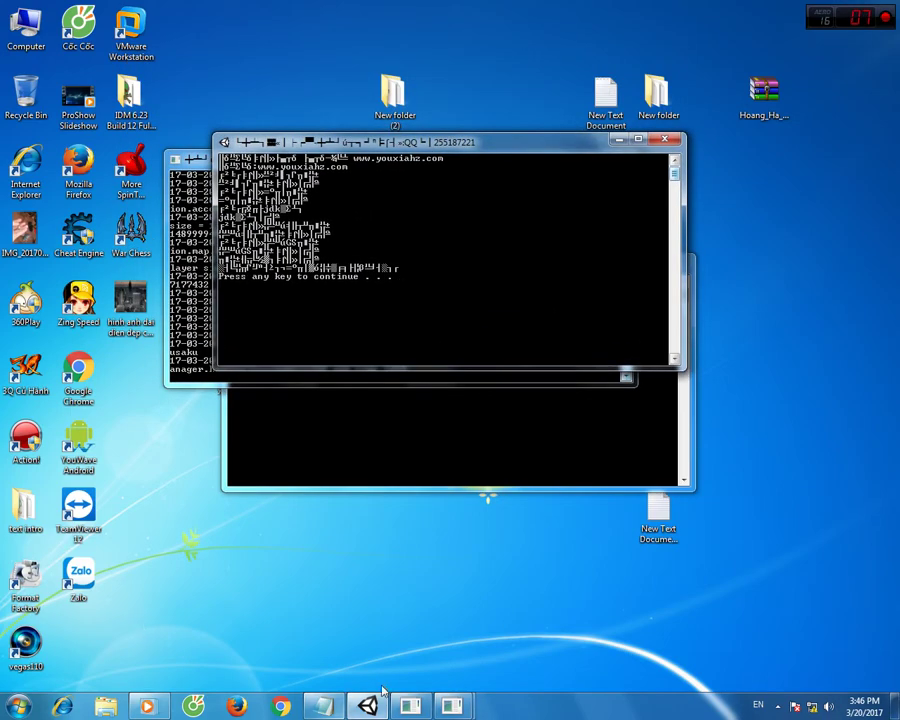
Shut down the game server by running [99]Stop from the GiangHoVanKiem folder on drive D, and close the folder window.
left_click(106, 703)
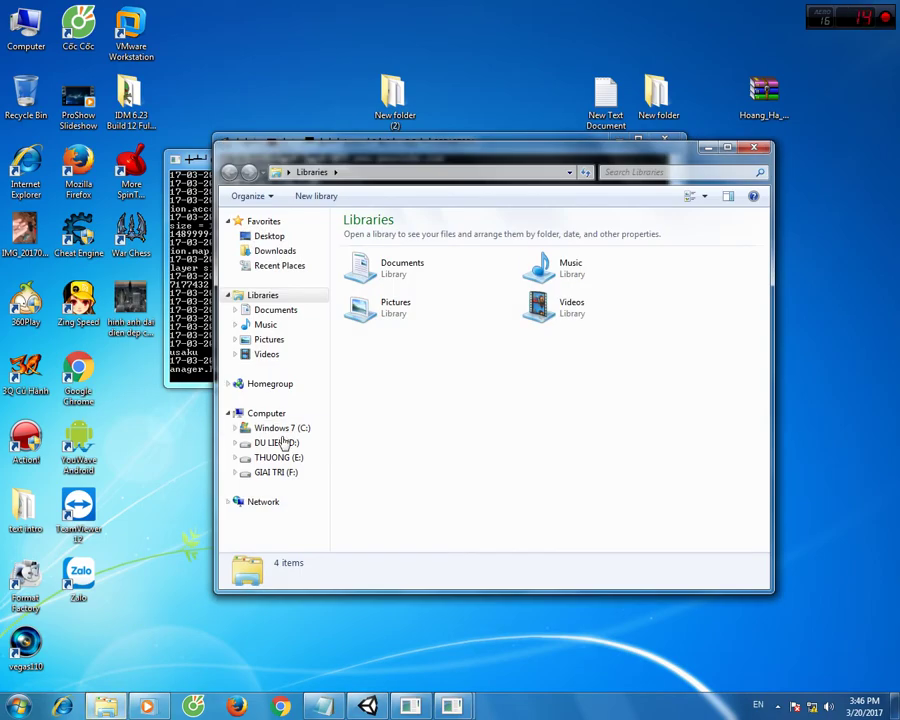
left_click(287, 442)
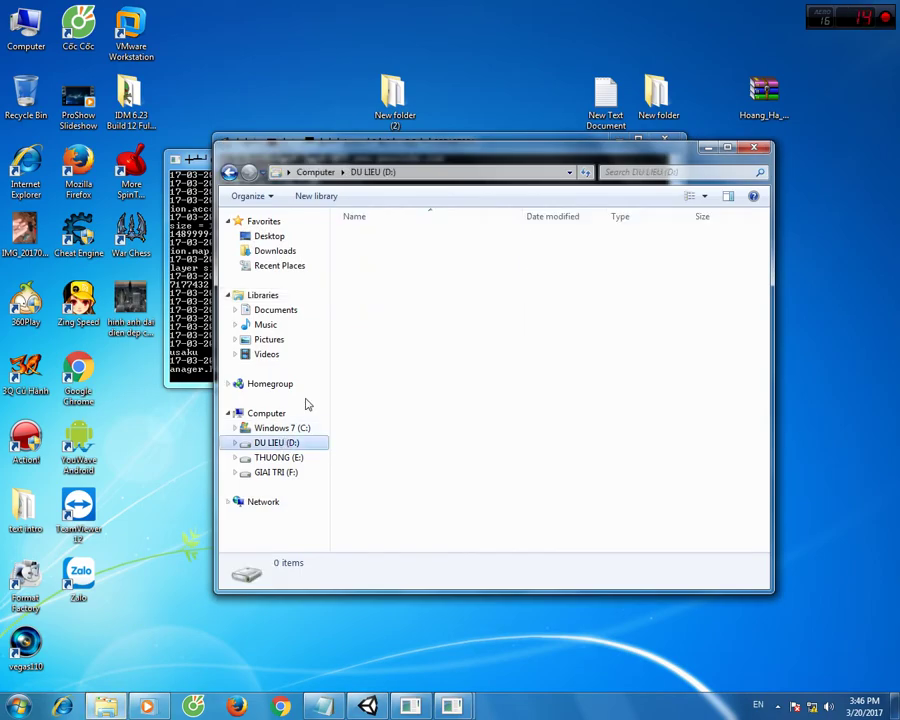
left_click(372, 310)
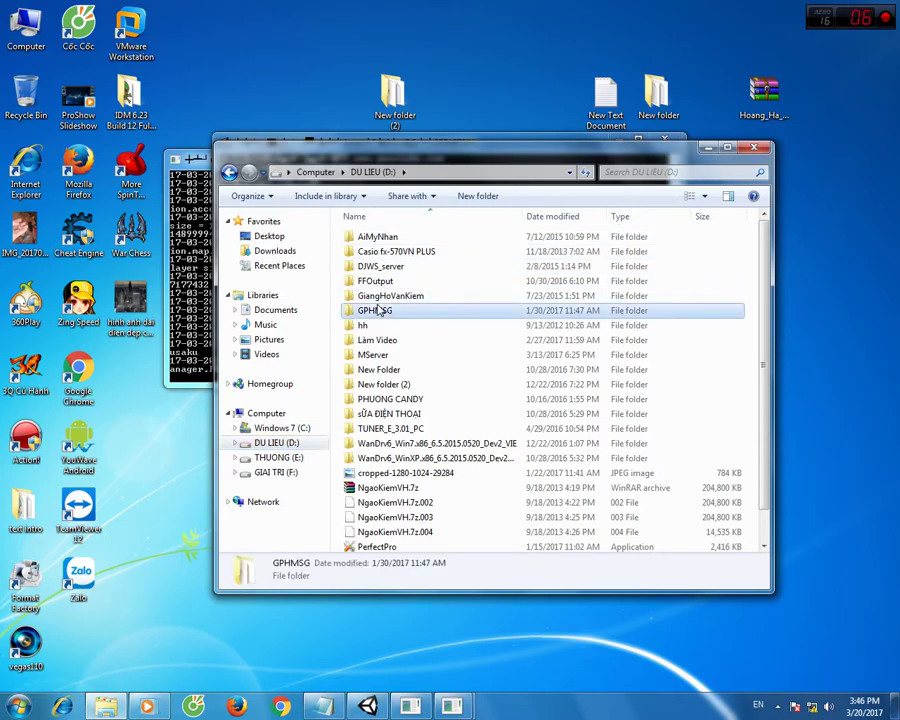
double_click(390, 296)
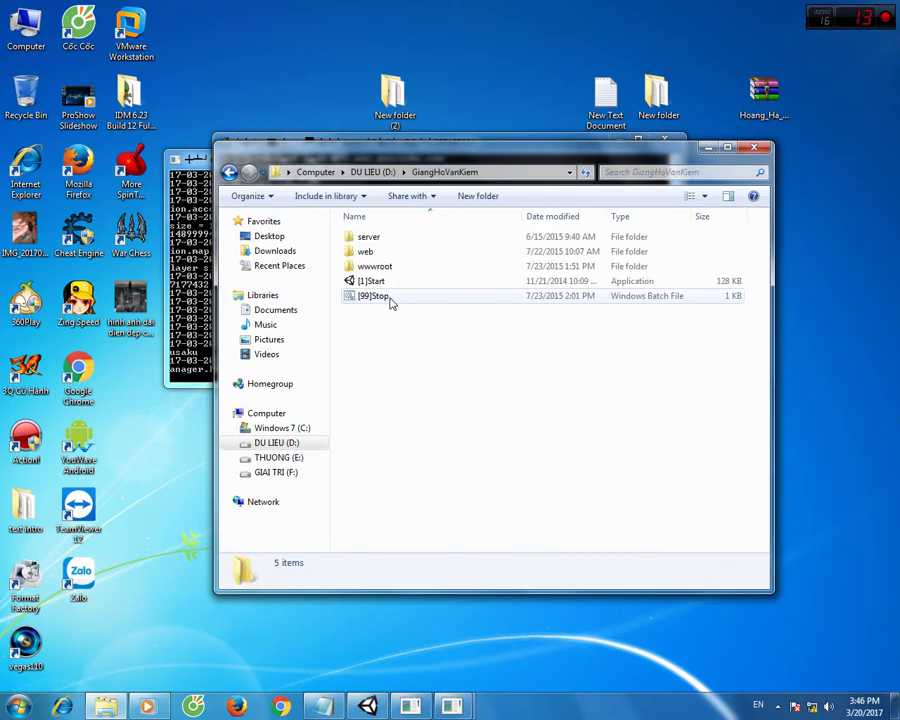
left_click(376, 299)
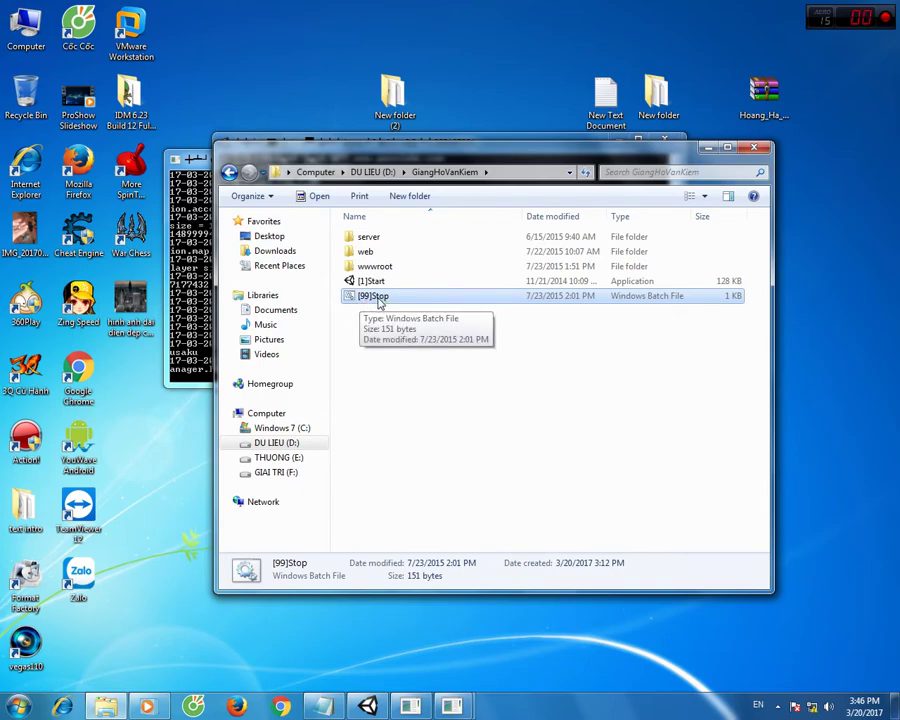
double_click(378, 300)
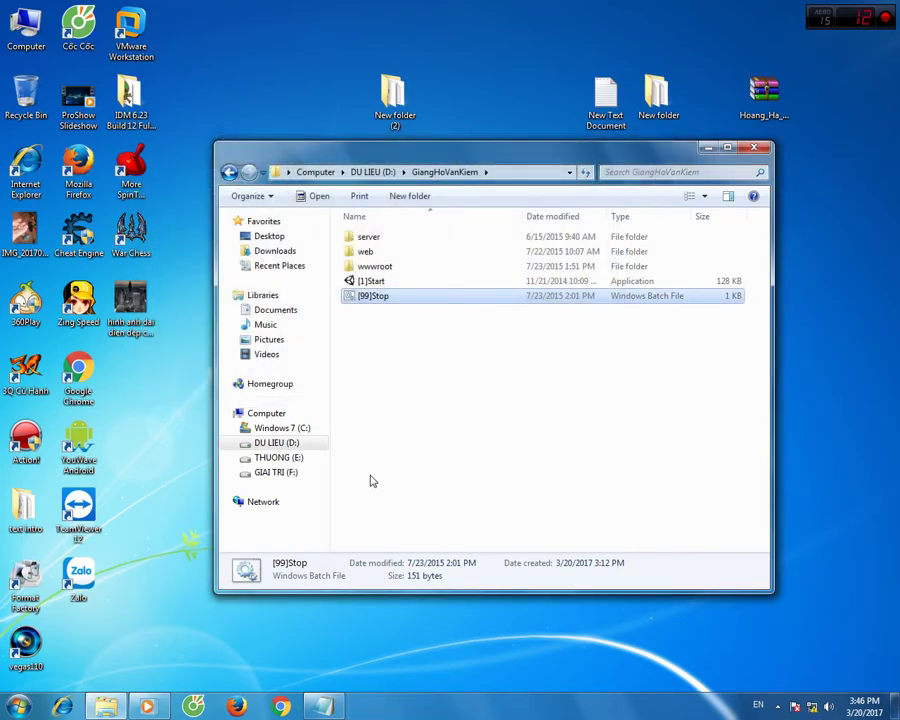
left_click(755, 148)
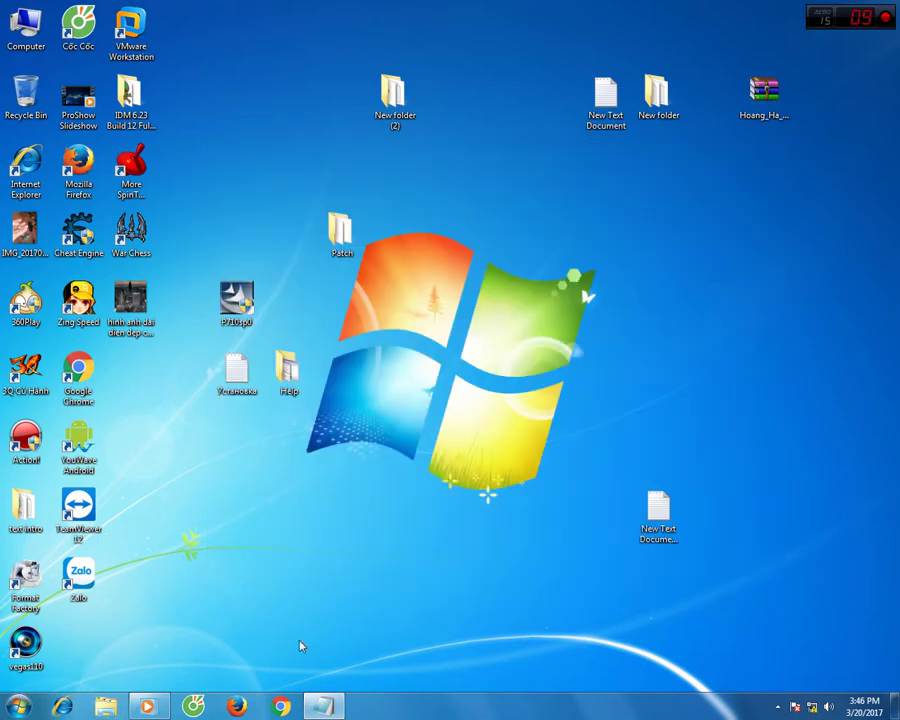
left_click(322, 708)
left_click(322, 708)
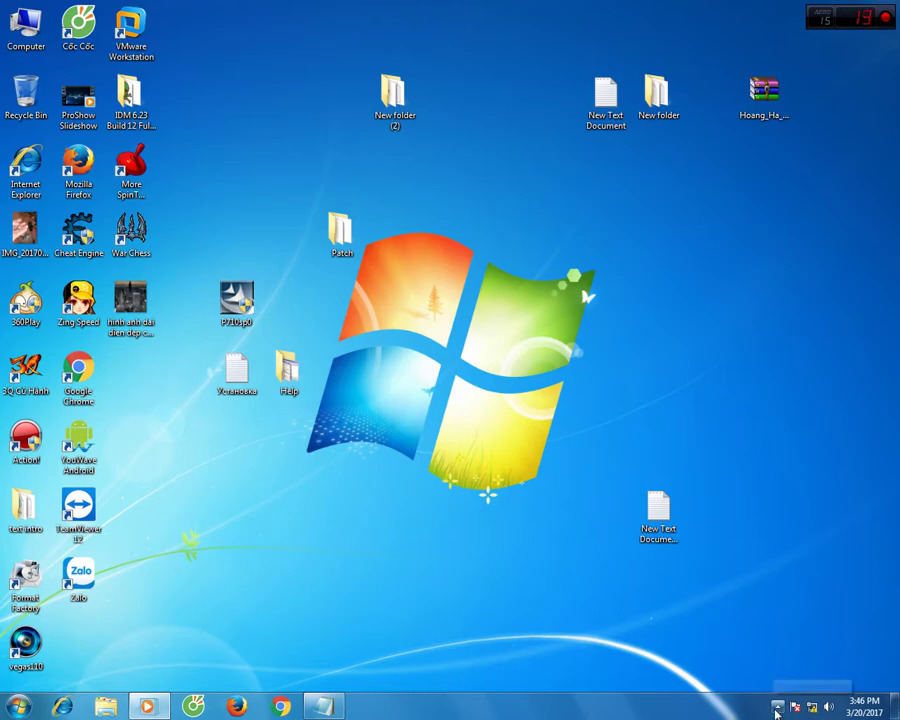
Bring up the Action! screen recorder running in the background and move its window higher on the desktop.
left_click(778, 706)
left_click(754, 634)
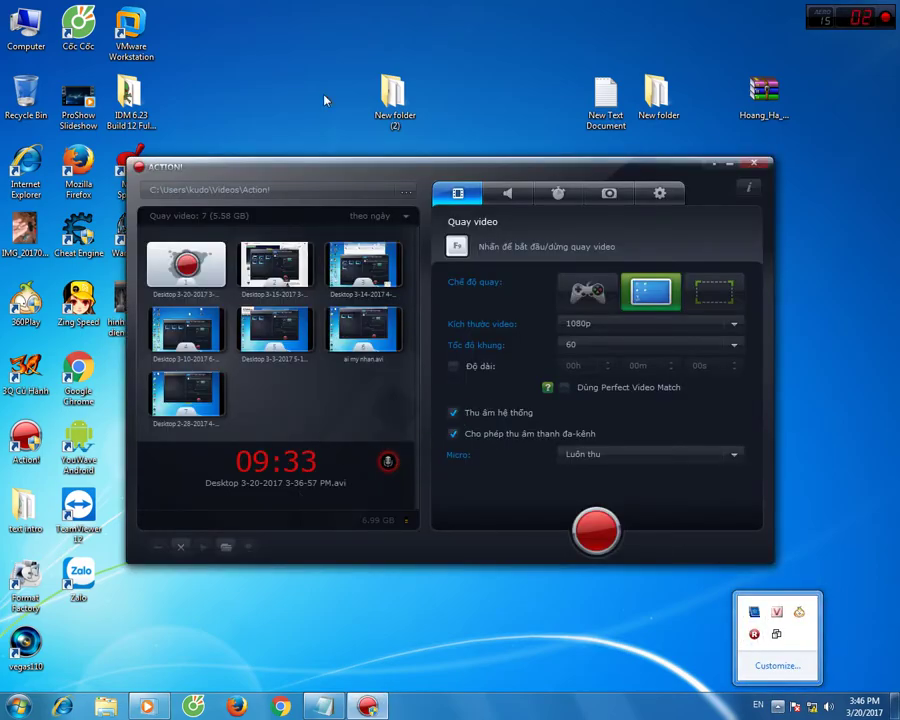
left_click(465, 165)
left_click_drag(490, 176, 544, 112)
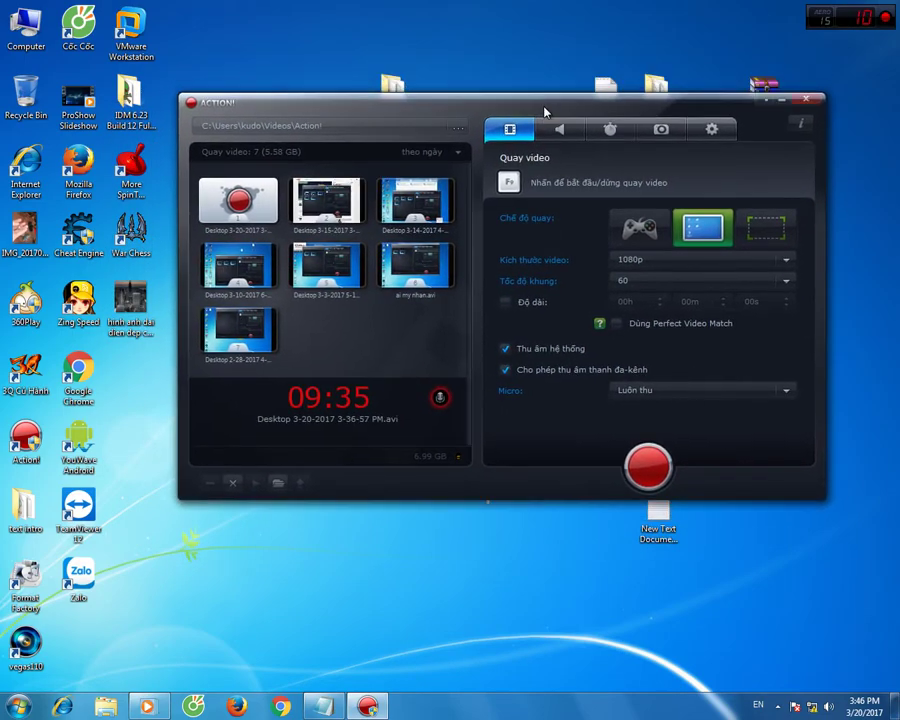